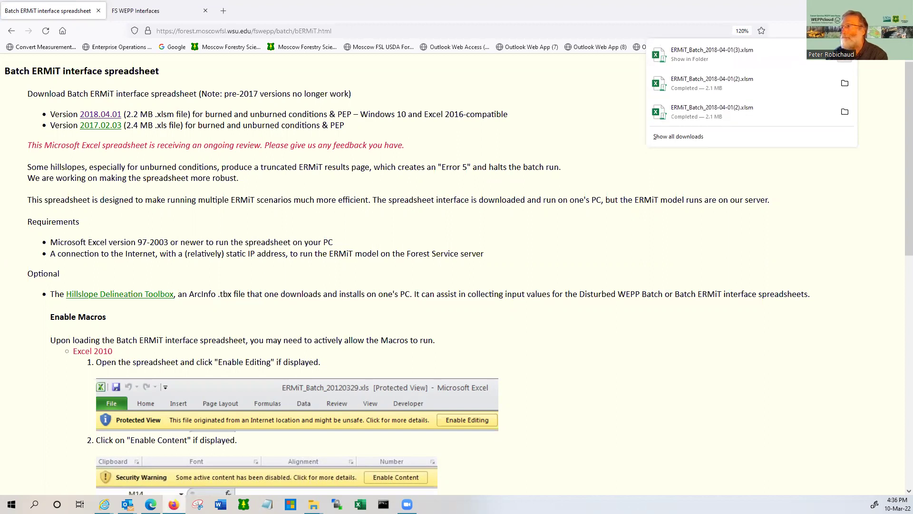
Open the downloaded ERMiT_Batch_2018-04-01(3).xlsm workbook in Excel and enable its editing and macro content.
left_click(845, 58)
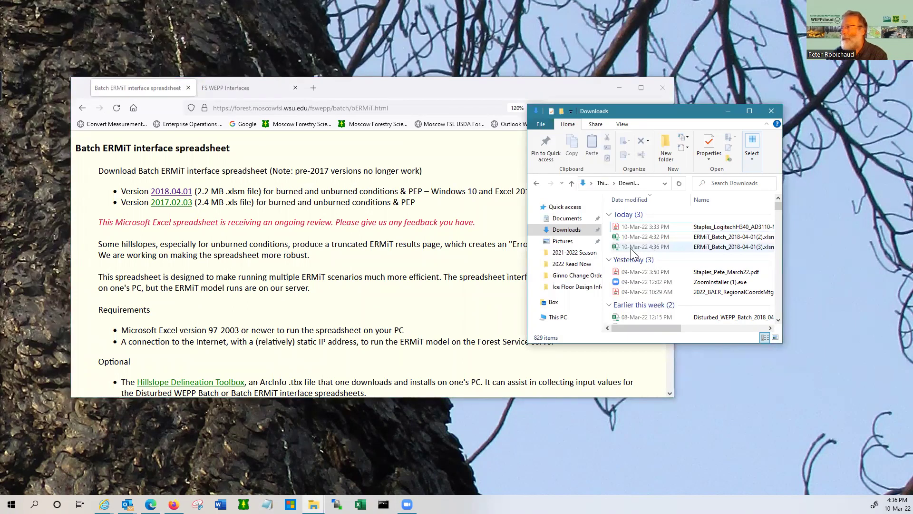
left_click(630, 247)
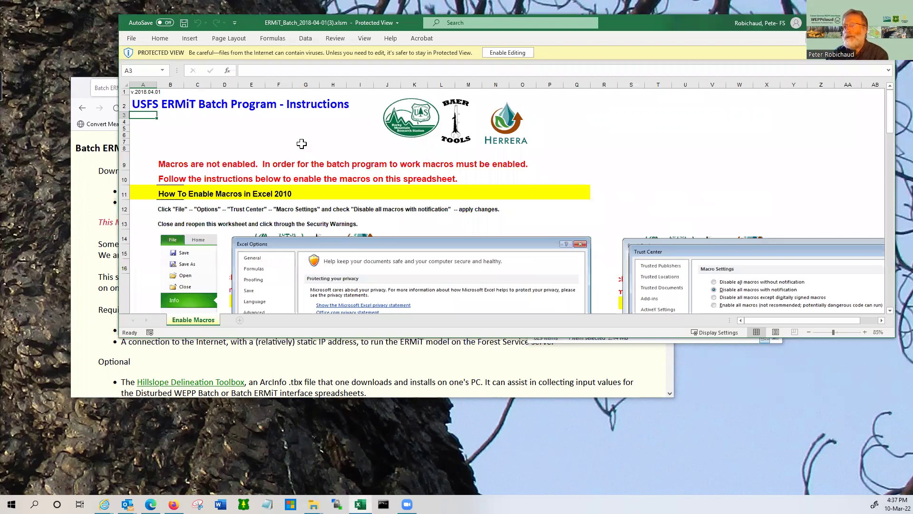
left_click(515, 53)
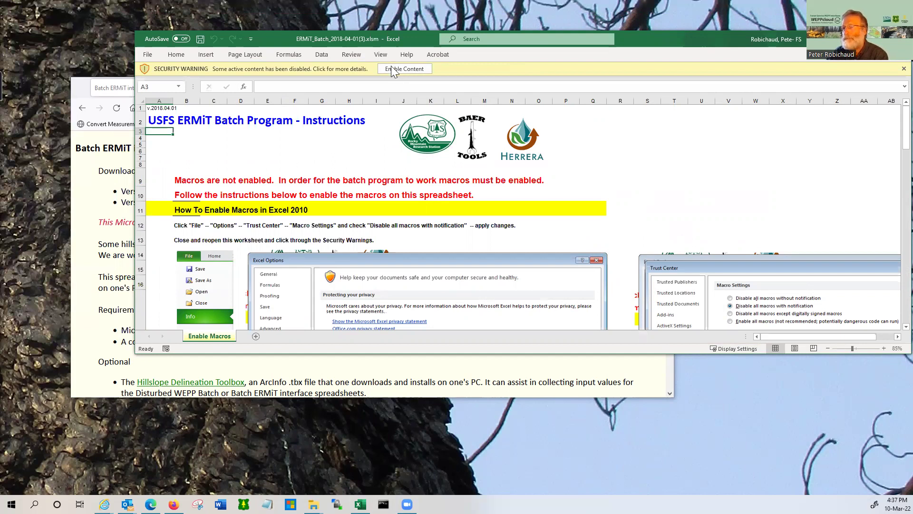
left_click(391, 68)
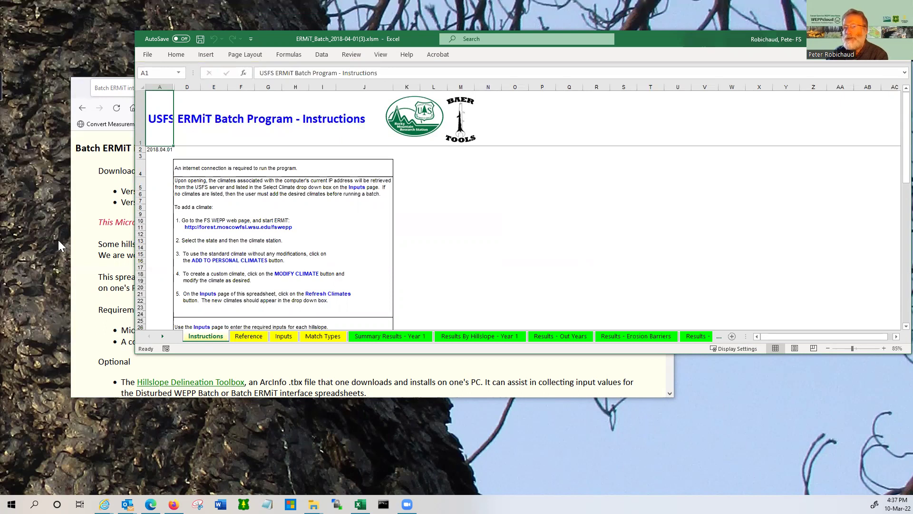
Switch to the browser, launch ERMiT from the FS WEPP Interfaces page and open its custom climate generator.
left_click(86, 217)
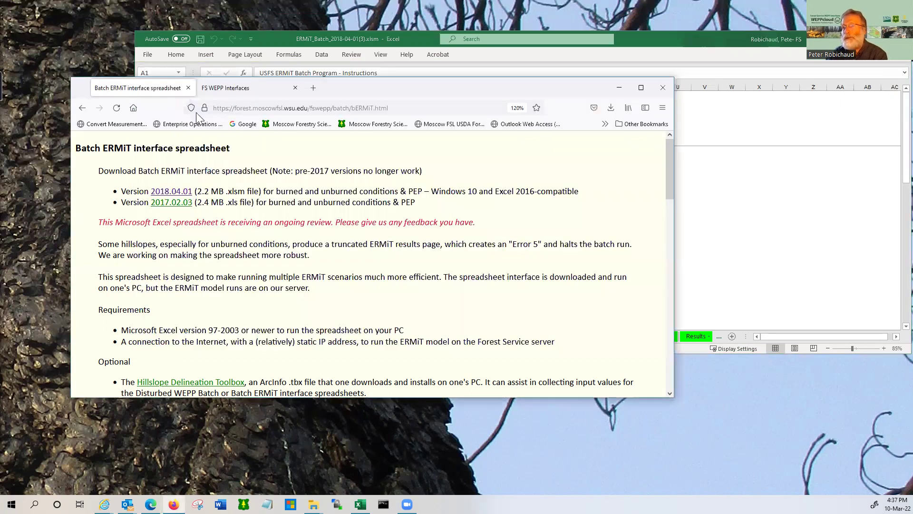
left_click(227, 89)
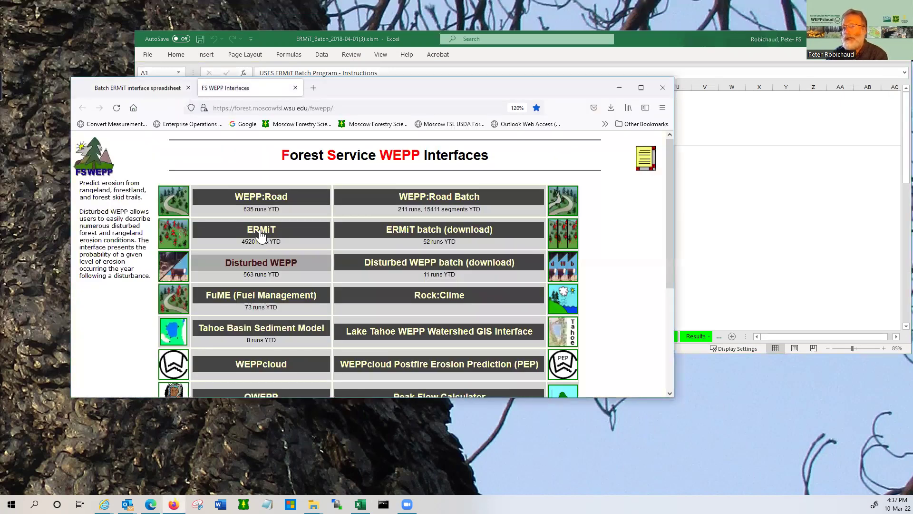
left_click(261, 231)
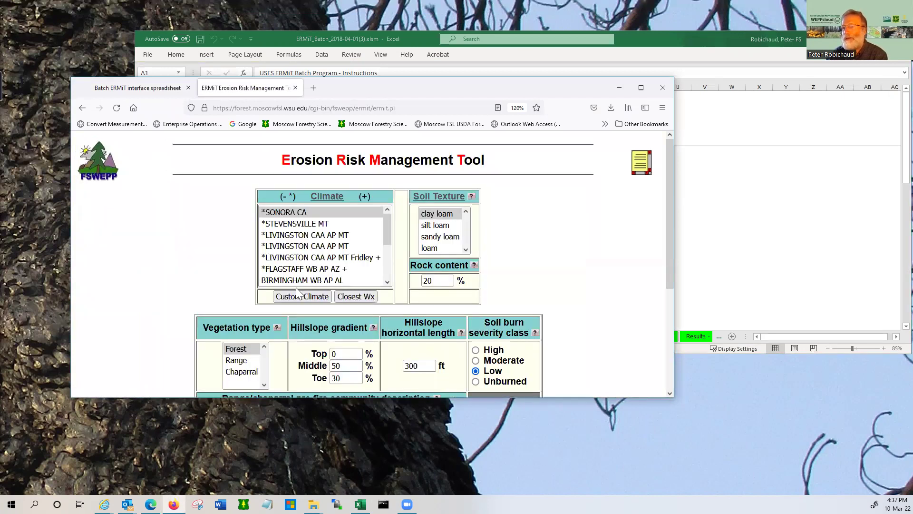
left_click(301, 298)
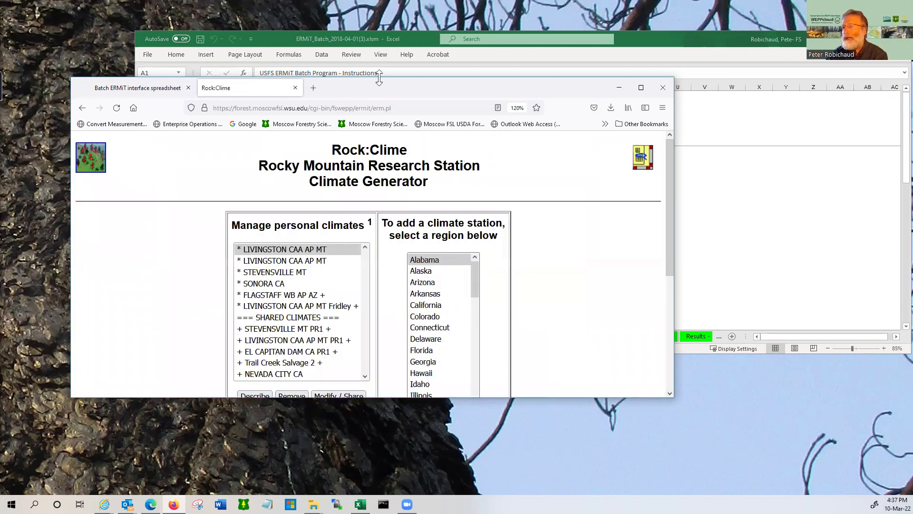
Enlarge the browser window's visible area and display the climate stations for California.
left_click_drag(374, 86, 367, 28)
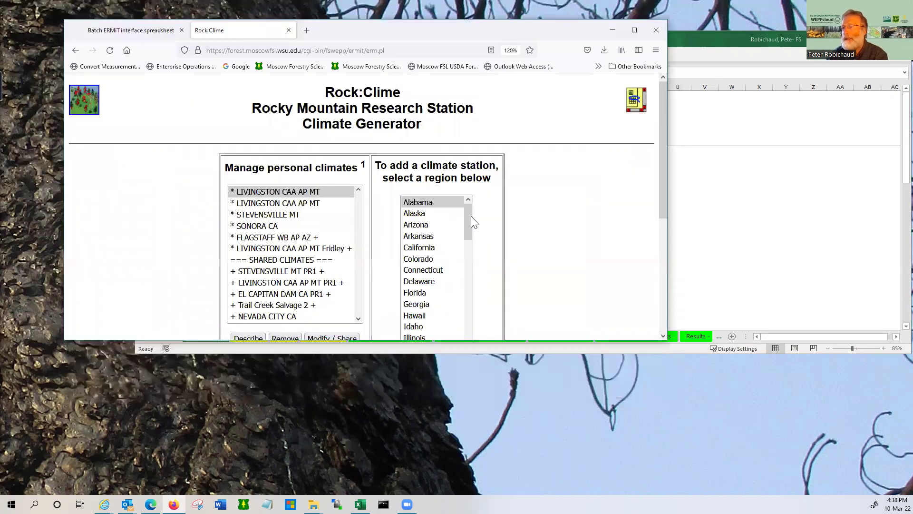
left_click(426, 248)
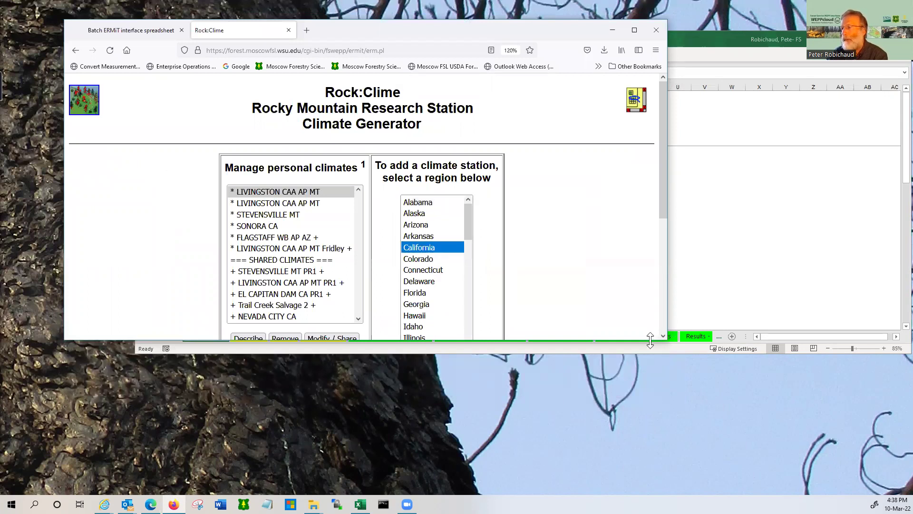
left_click_drag(650, 340, 457, 464)
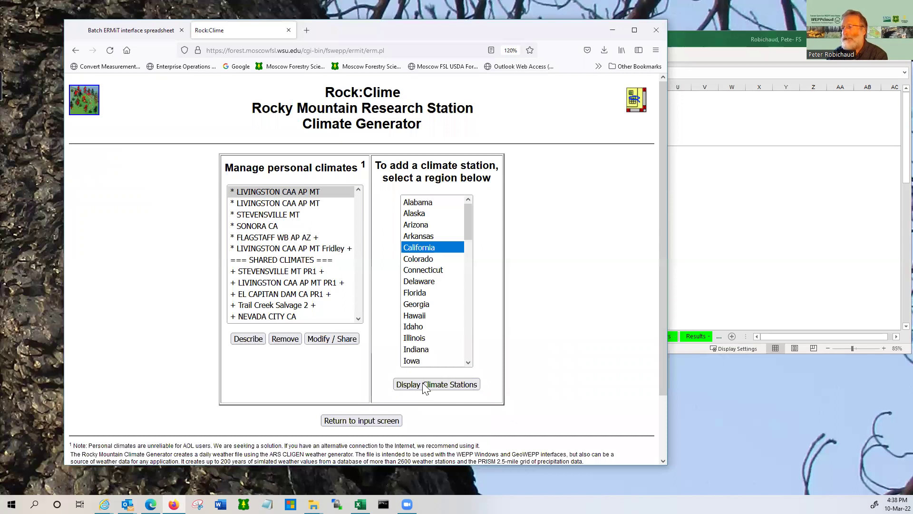
left_click(422, 383)
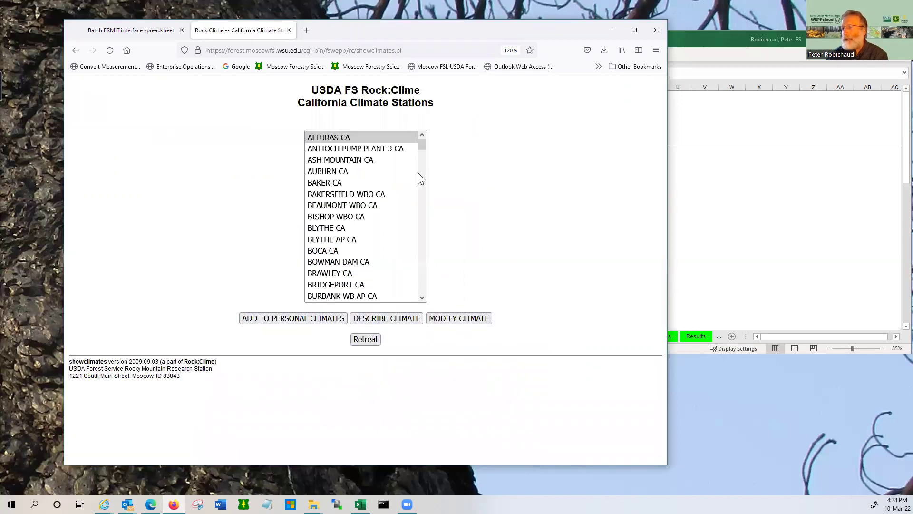
Select the SONORA CA station, review its climate parameters and interpolated data, and return to the station list.
scroll(425, 229, "down", 13)
left_click(426, 252)
left_click_drag(428, 251, 429, 258)
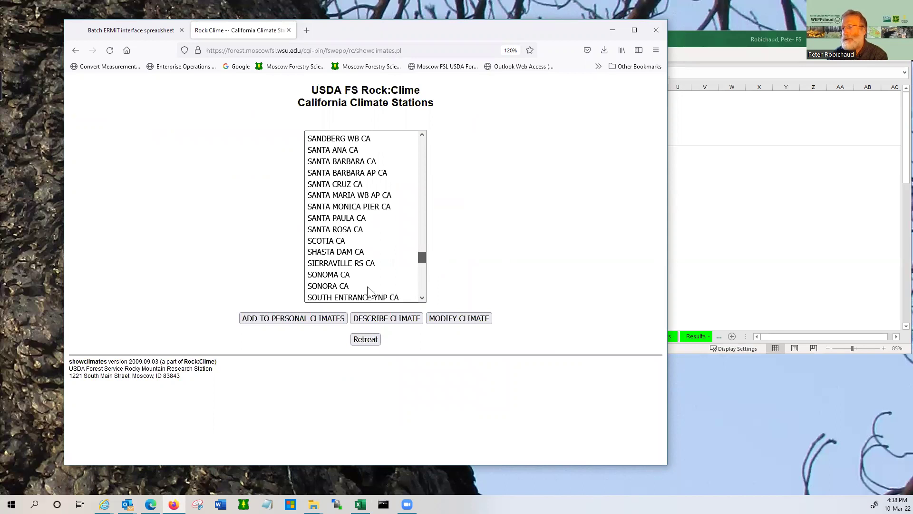
left_click(330, 287)
left_click(396, 318)
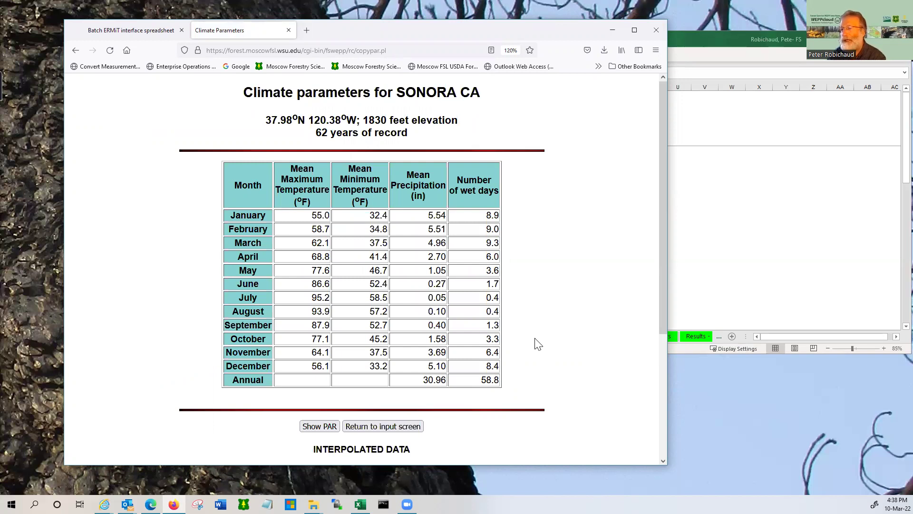
scroll(538, 344, "down", 2)
scroll(538, 343, "down", 4)
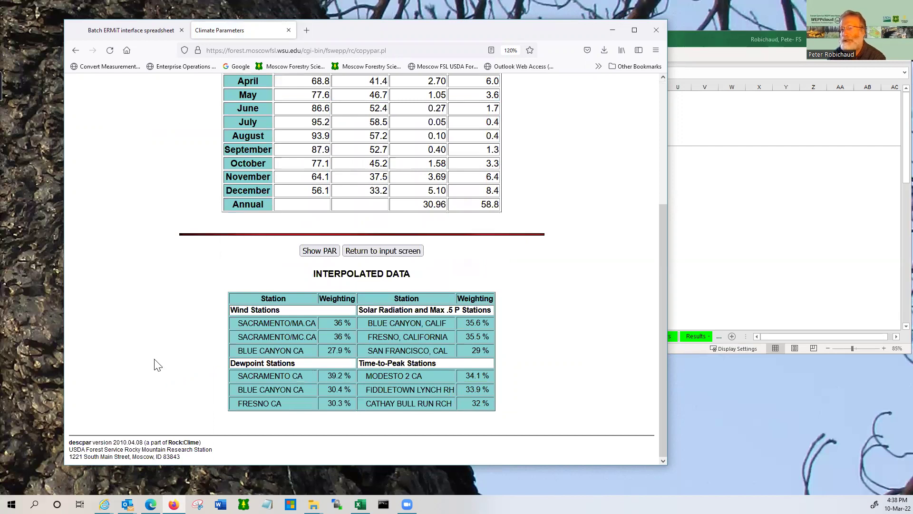
left_click(375, 252)
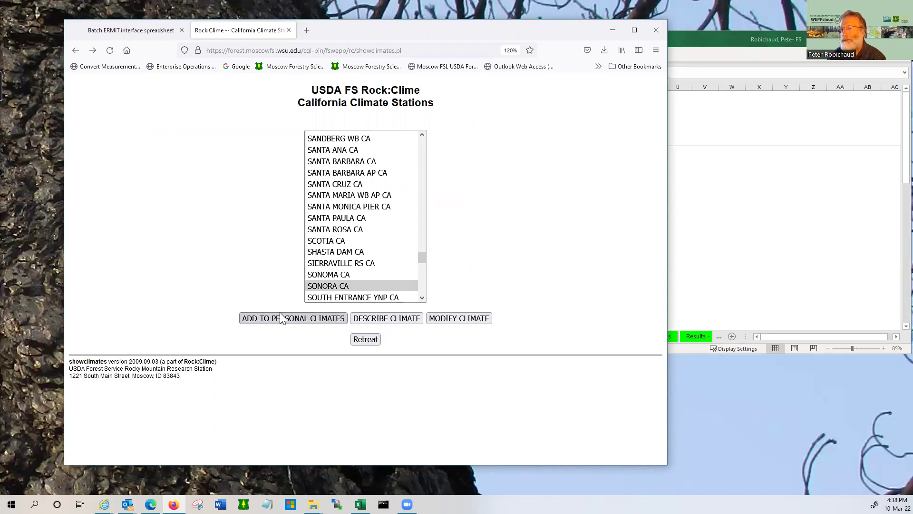
Add SONORA CA to the personal climates and return to the ERMiT input screen.
left_click(280, 317)
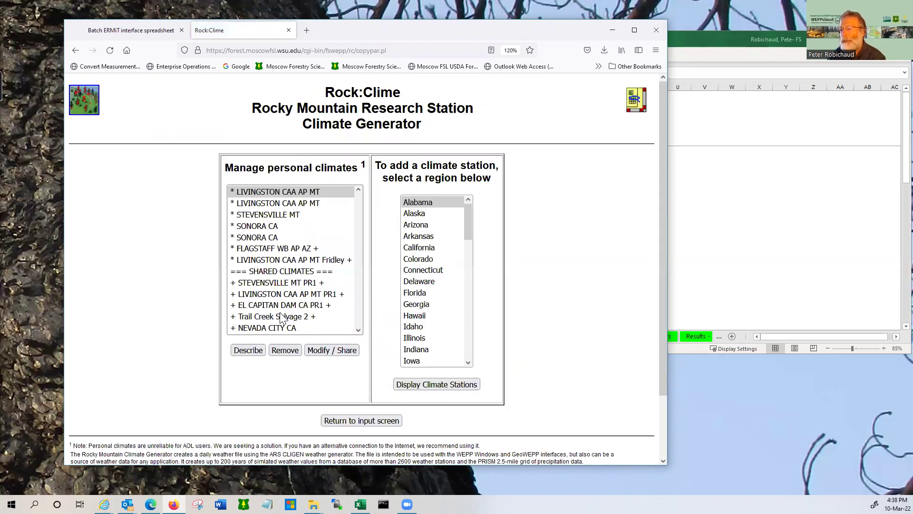
left_click(364, 423)
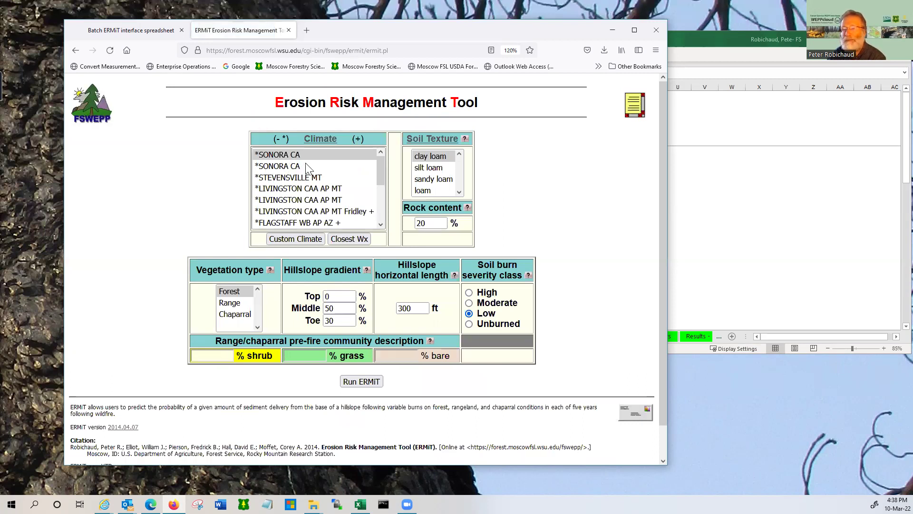
Run ERMiT for SONORA CA with sandy loam soil texture and moderate soil burn severity.
left_click(429, 179)
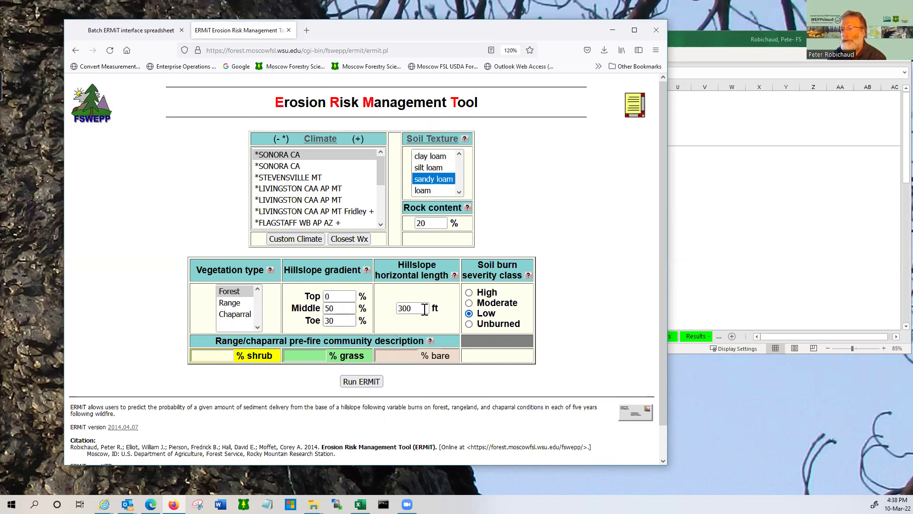
left_click(362, 386)
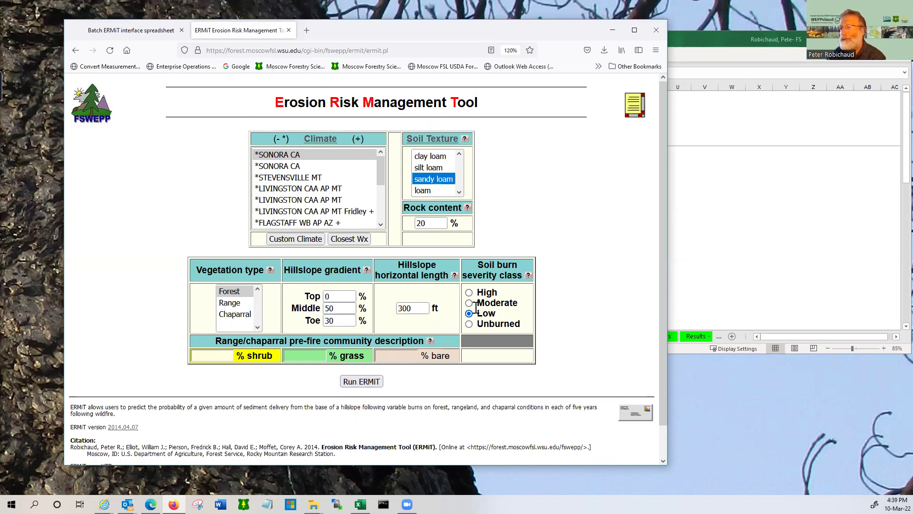
left_click(470, 305)
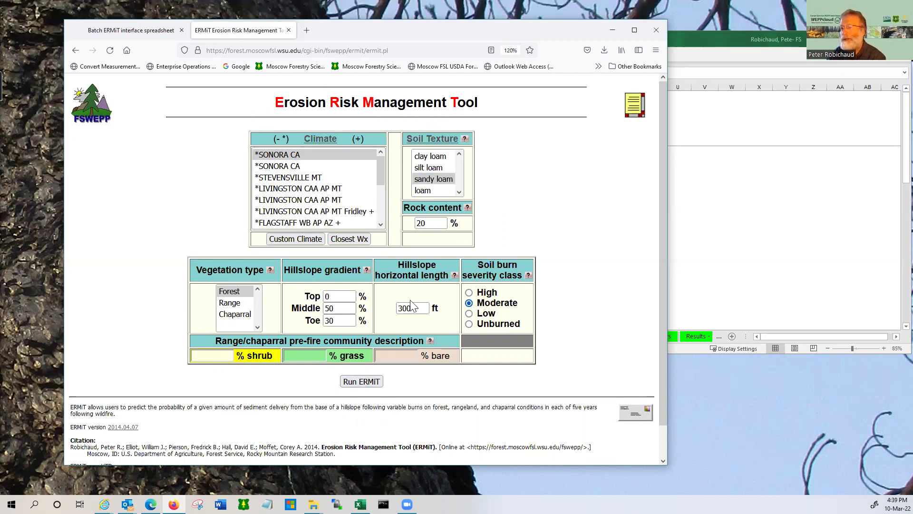
left_click(361, 383)
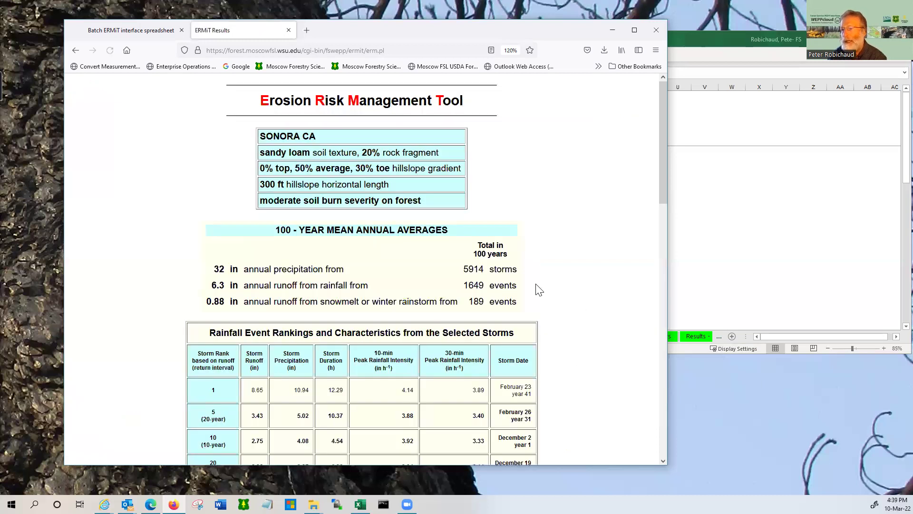
Review the ERMiT storm rankings, sediment exceedance graph and sediment delivery table, then return to the input screen.
scroll(529, 277, "down", 6)
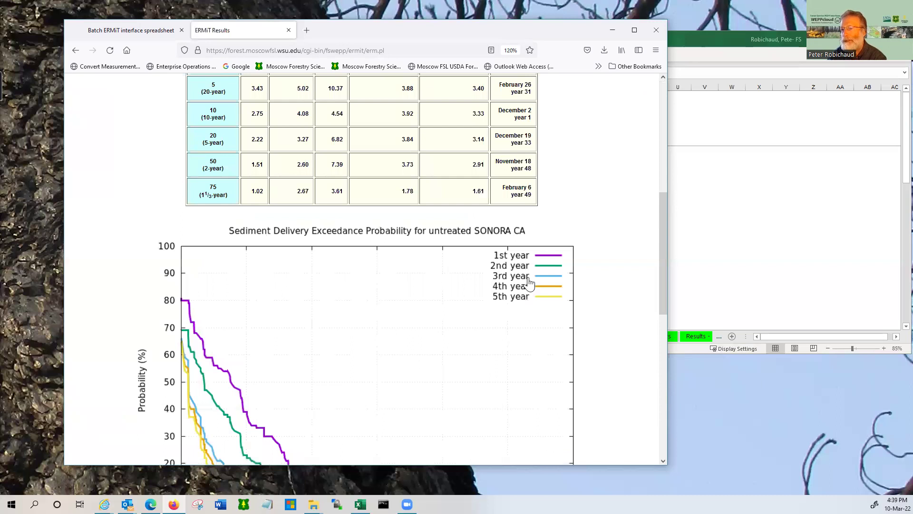
scroll(529, 282, "down", 4)
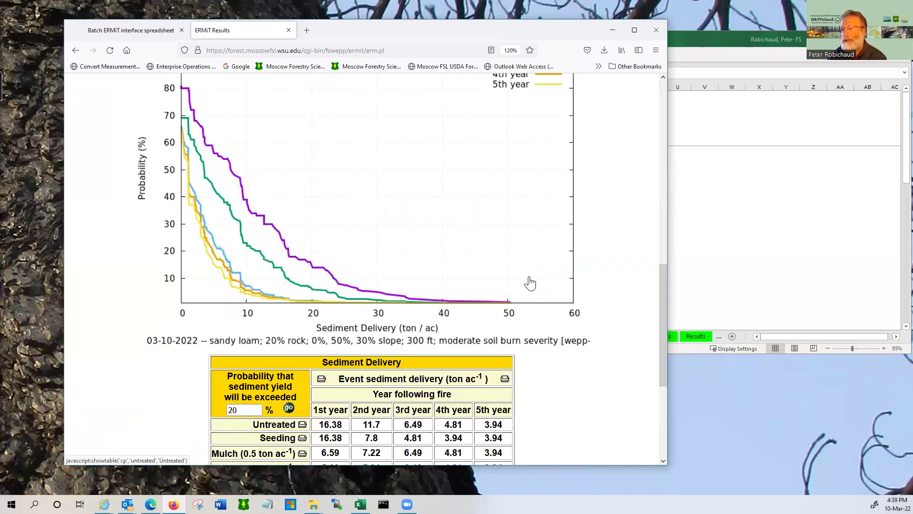
scroll(529, 283, "down", 2)
scroll(546, 312, "down", 3)
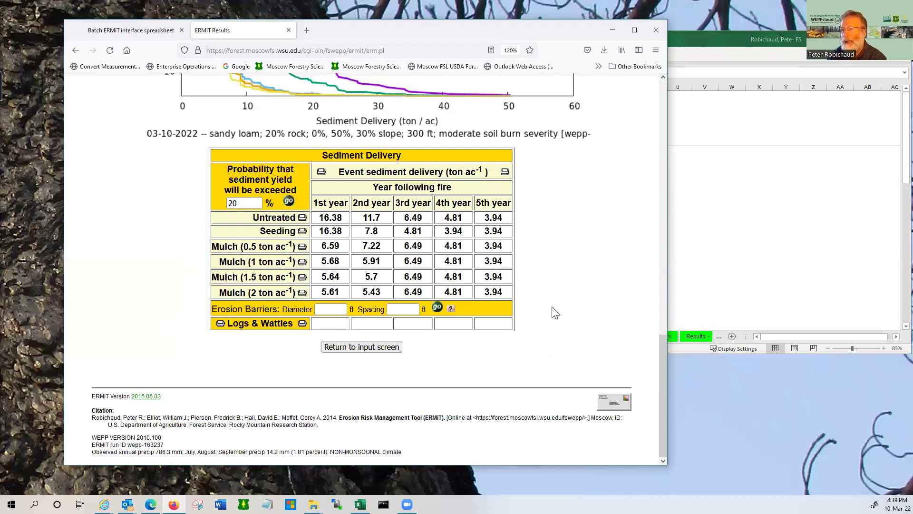
scroll(552, 312, "up", 3)
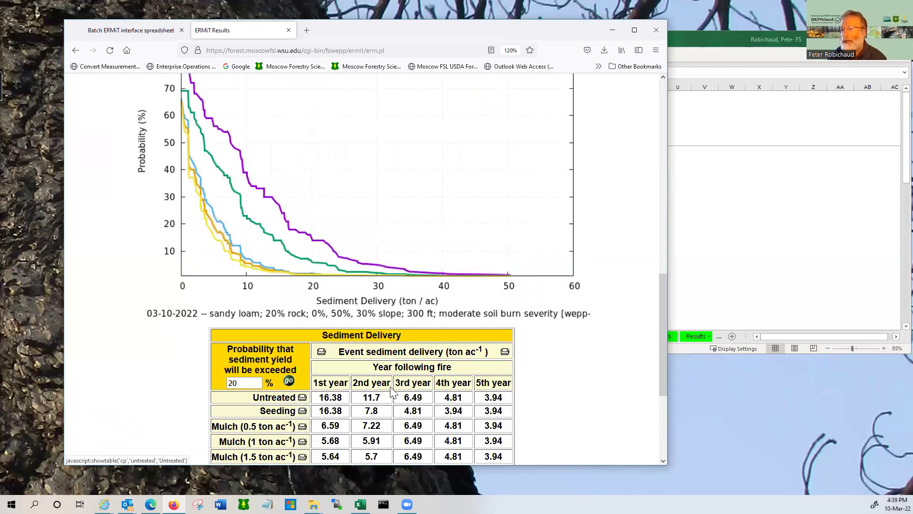
scroll(391, 392, "down", 3)
left_click(362, 406)
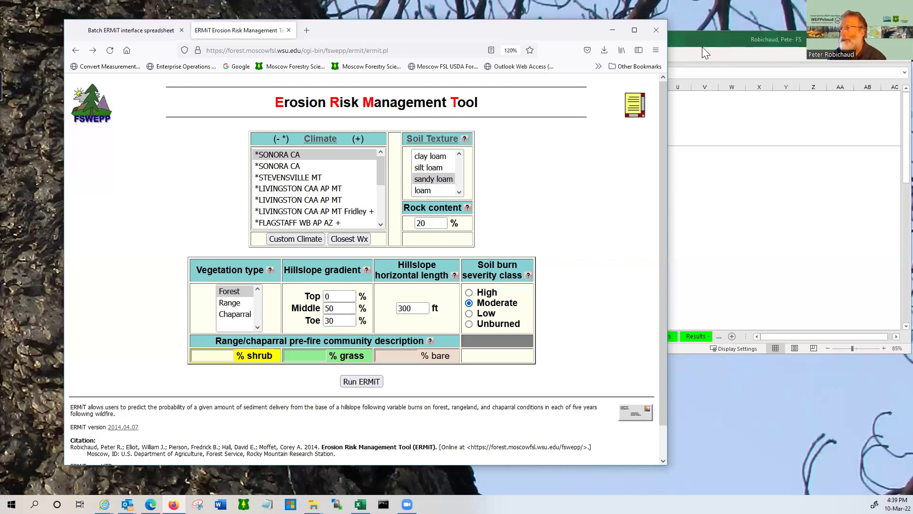
Switch to the ERMiT Batch workbook in Excel, maximize it, and look over its Instructions and Reference sheets.
double_click(708, 35)
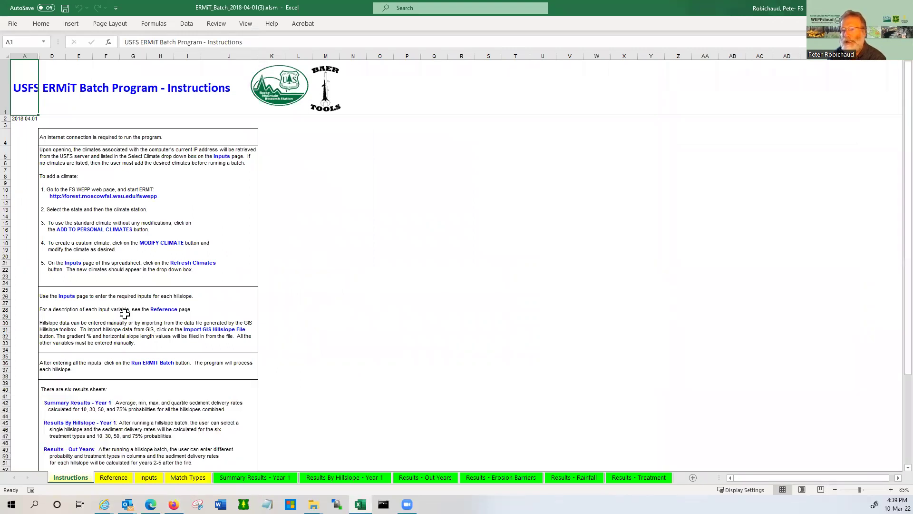
scroll(124, 314, "down", 4)
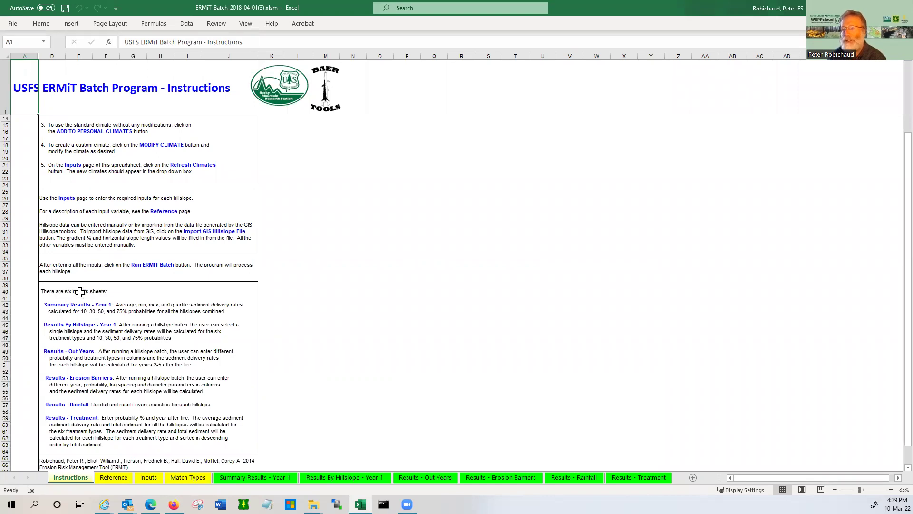
left_click(106, 475)
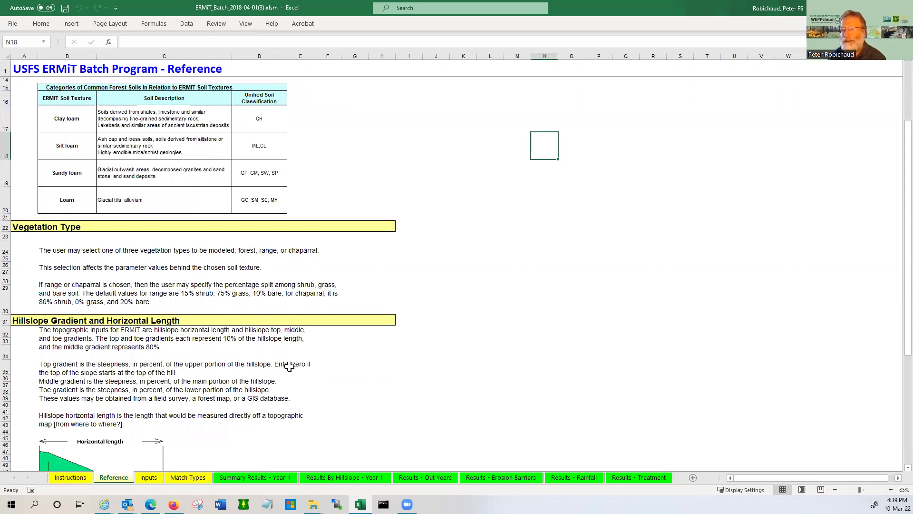
Open the Inputs sheet and check which personal climates are offered for the batch run, without choosing one.
left_click(148, 477)
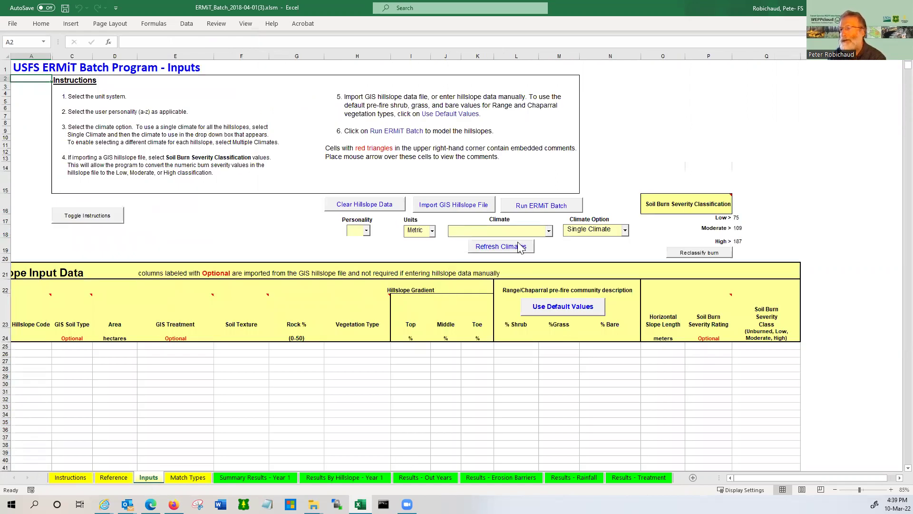
left_click(550, 231)
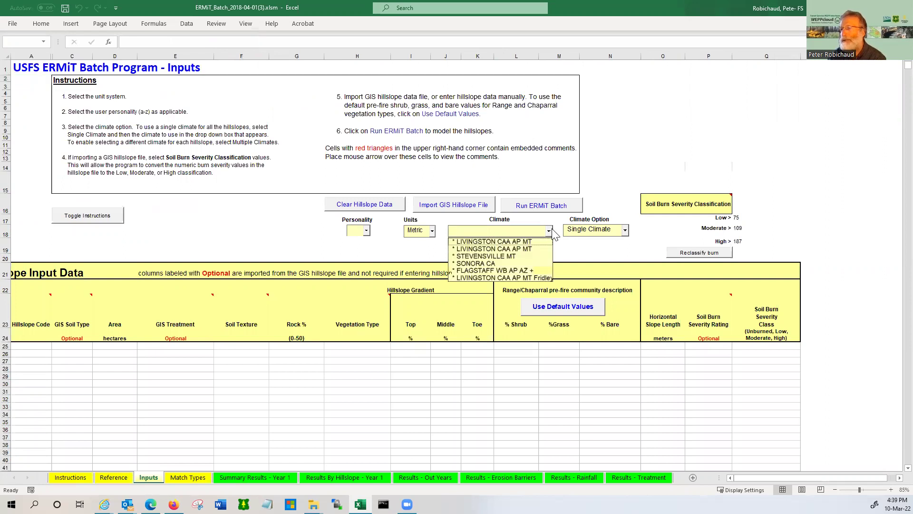
left_click(553, 233)
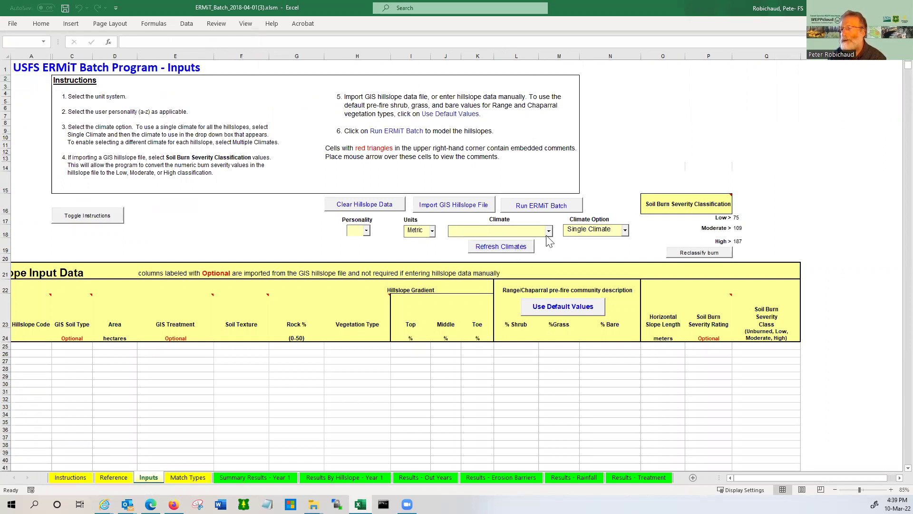
left_click(549, 232)
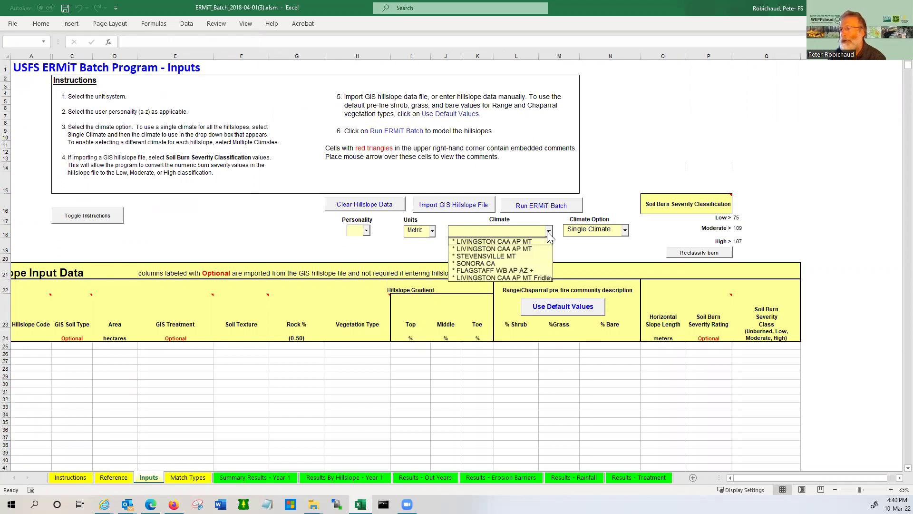
left_click(513, 251)
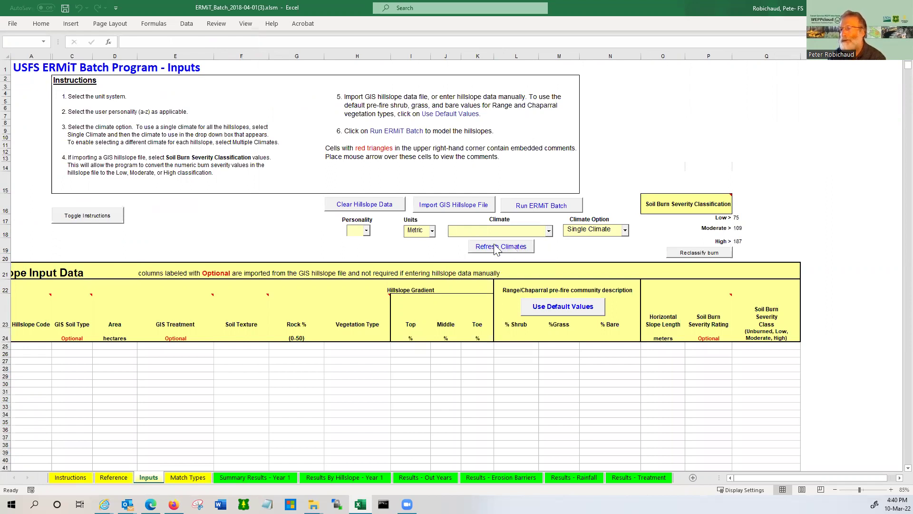
Choose the second SONORA CA personal climate for the batch run and set the units to English.
left_click(550, 231)
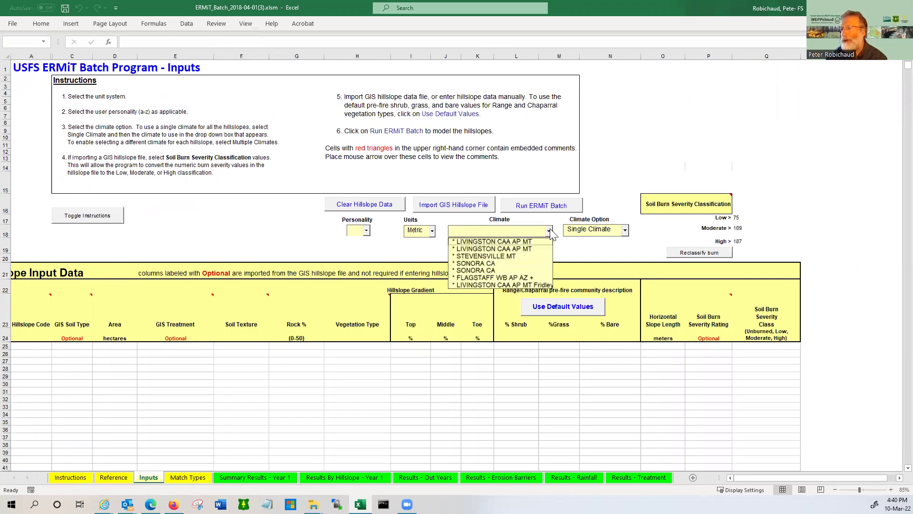
left_click(478, 267)
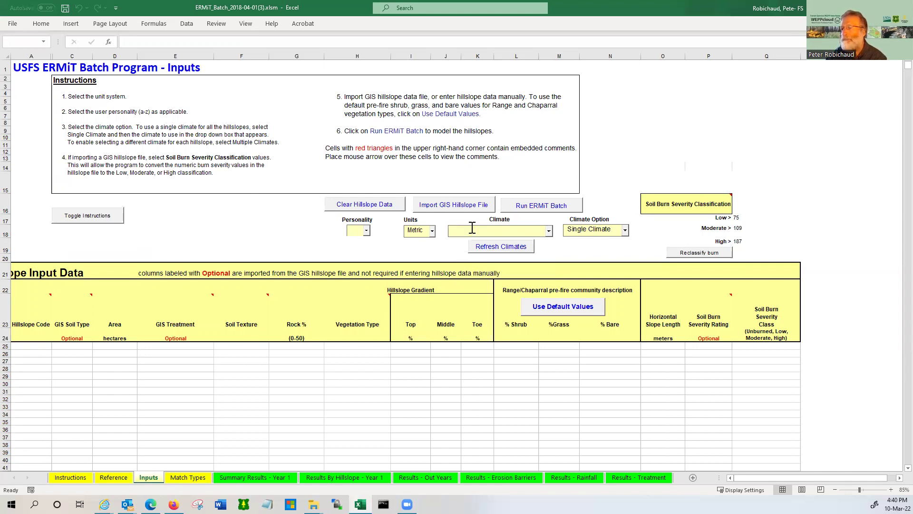
left_click(524, 246)
left_click(432, 230)
left_click(430, 244)
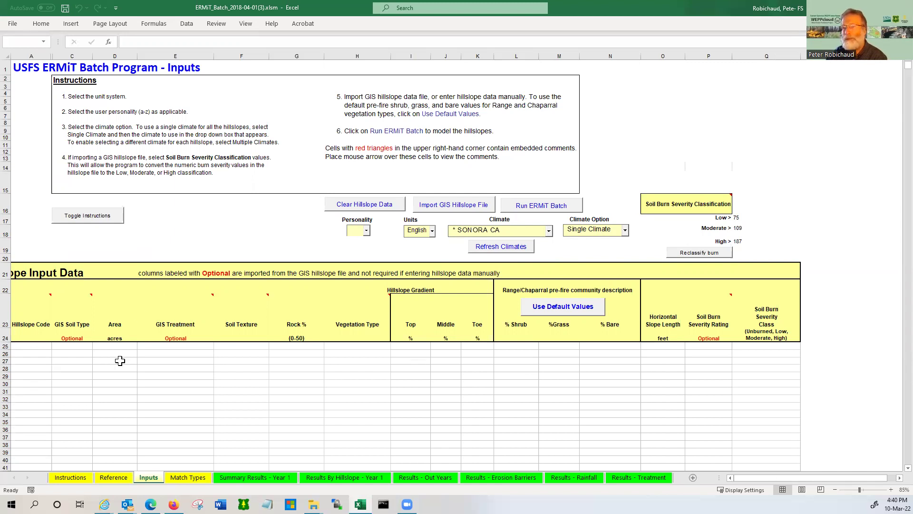
Enter hillslope codes 1, 2, 3 and 4 in rows 25 to 28 of the hillslope input table.
left_click(24, 347)
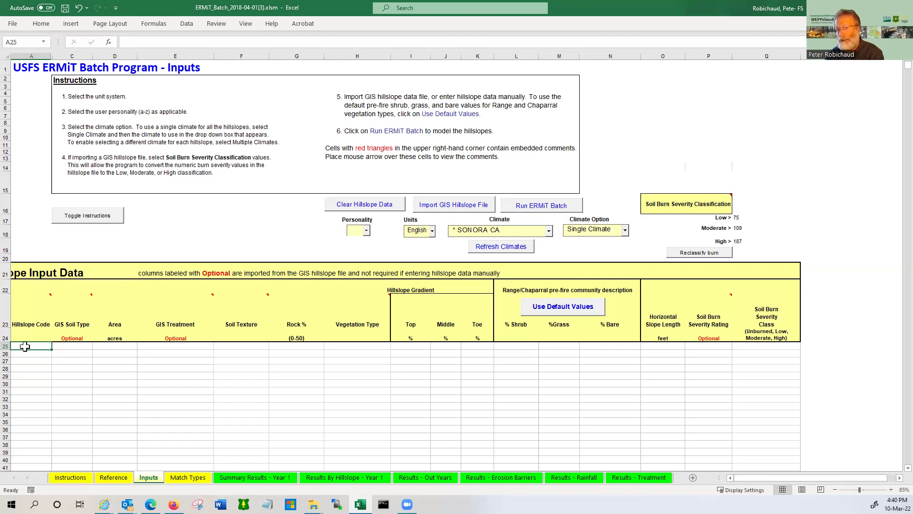
type("1")
key("Return")
type("2")
key("BackSpace")
left_click(33, 362)
type("3")
key("Return")
type("4")
Set the area to 5 acres for all four hillslopes.
left_click(114, 346)
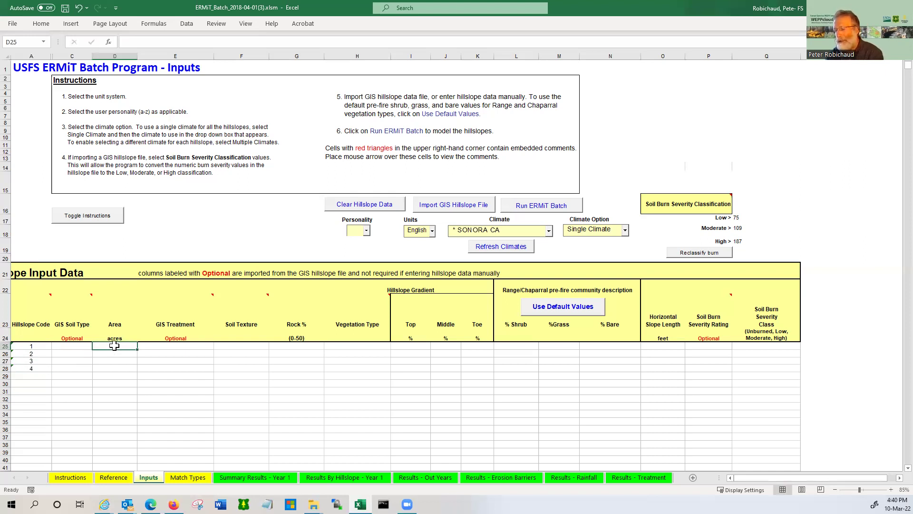
type("5")
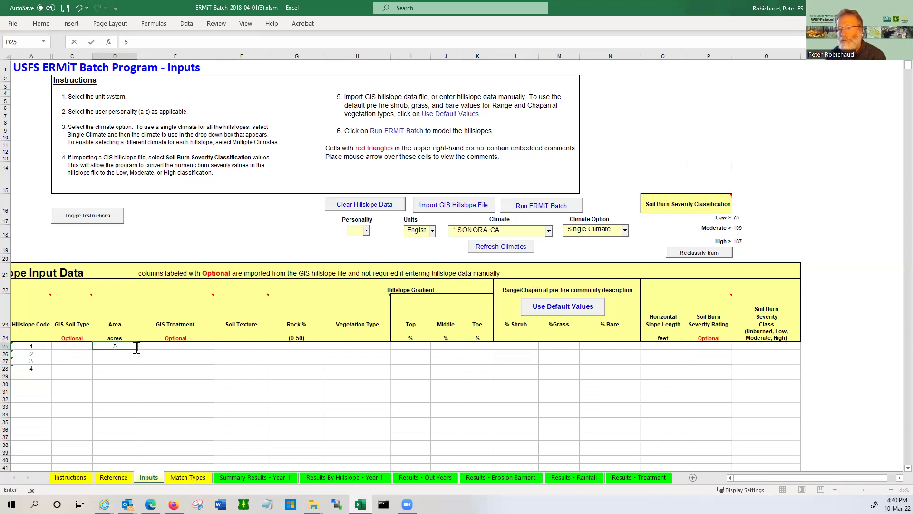
left_click_drag(138, 350, 137, 371)
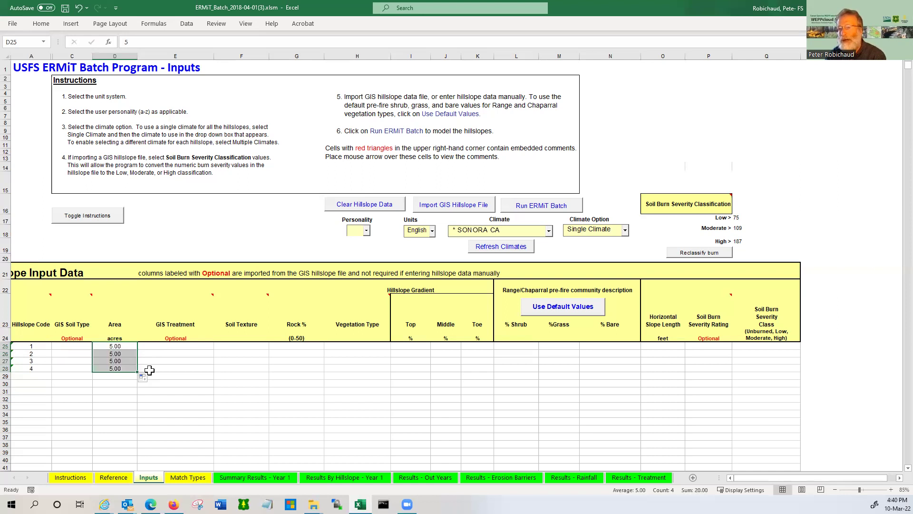
Set the soil texture to Sandy Loam for hillslopes 1 to 4.
left_click(243, 345)
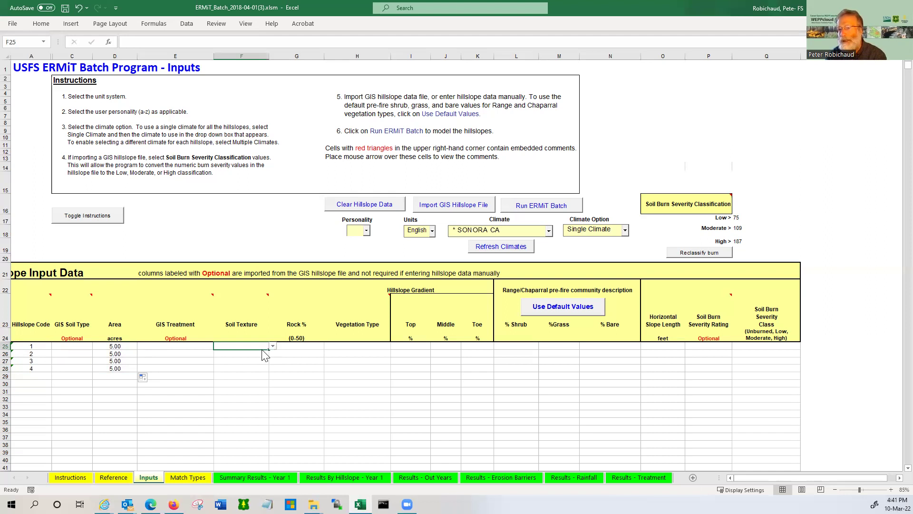
left_click(273, 346)
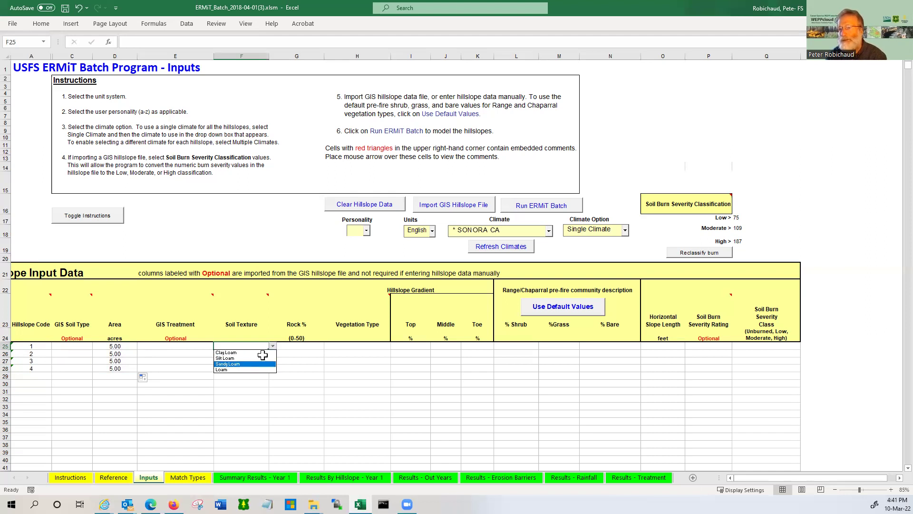
left_click(257, 364)
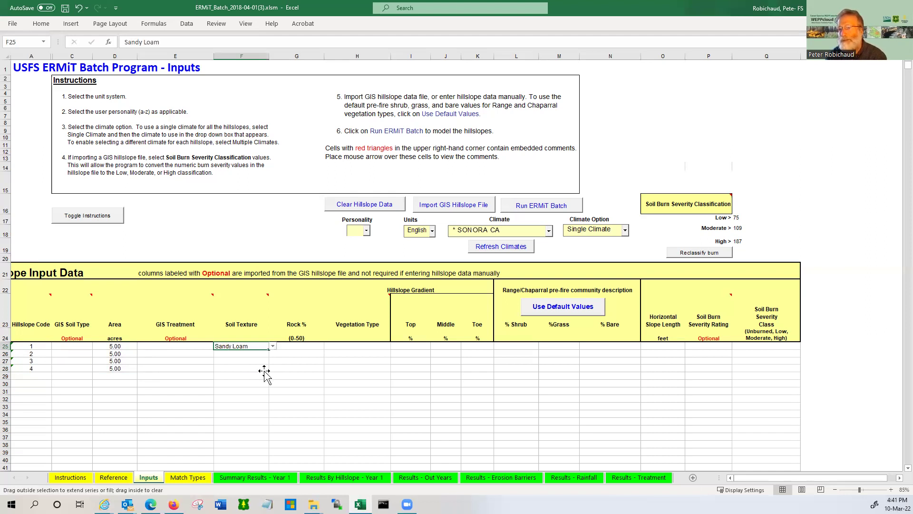
left_click_drag(265, 371, 264, 370)
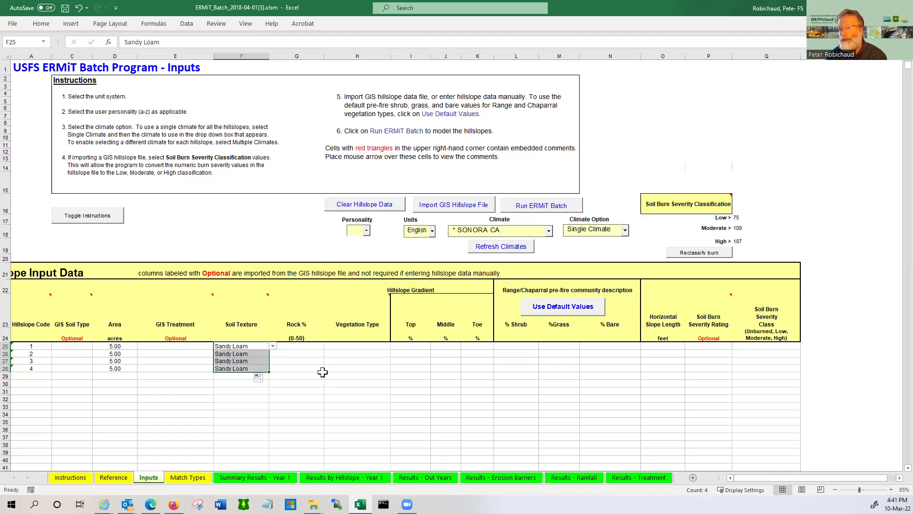
Set the rock content to 15 % for all four hillslopes.
left_click(312, 347)
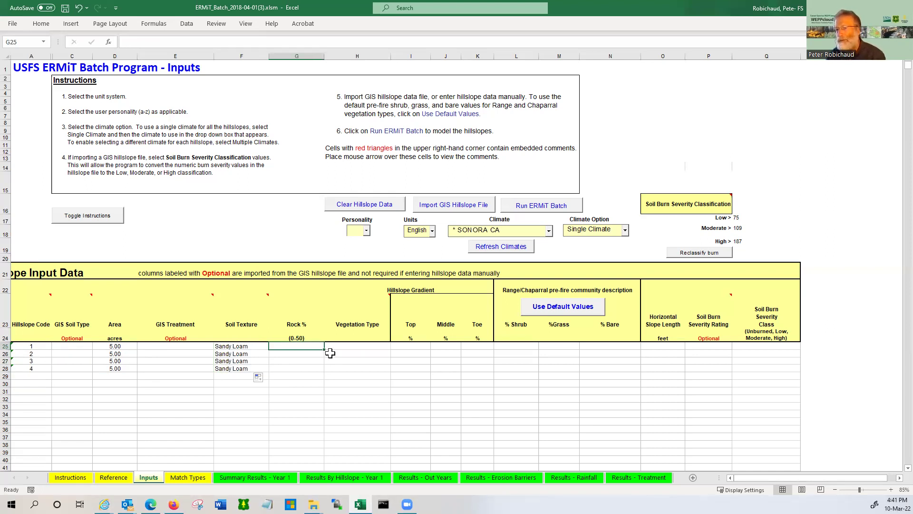
type("15")
left_click_drag(325, 350, 323, 370)
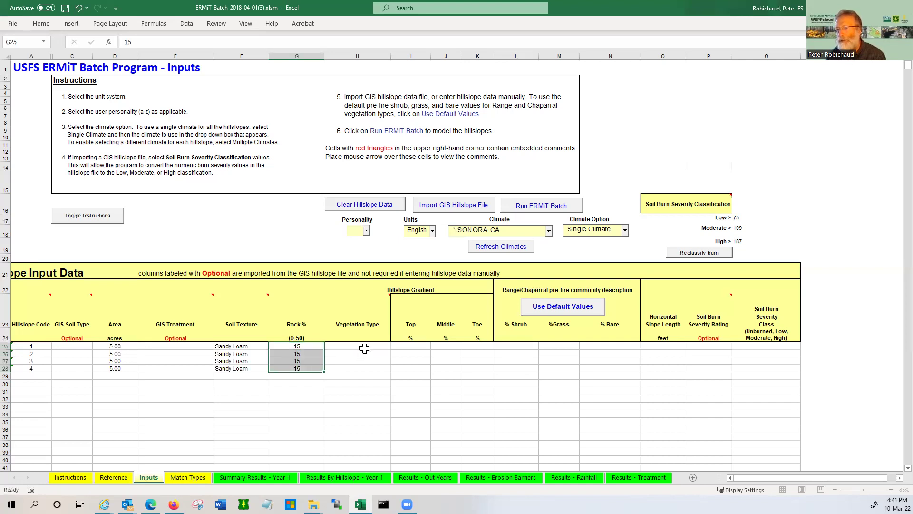
Set the vegetation type to Forest for hillslopes 1 to 4.
key("Right")
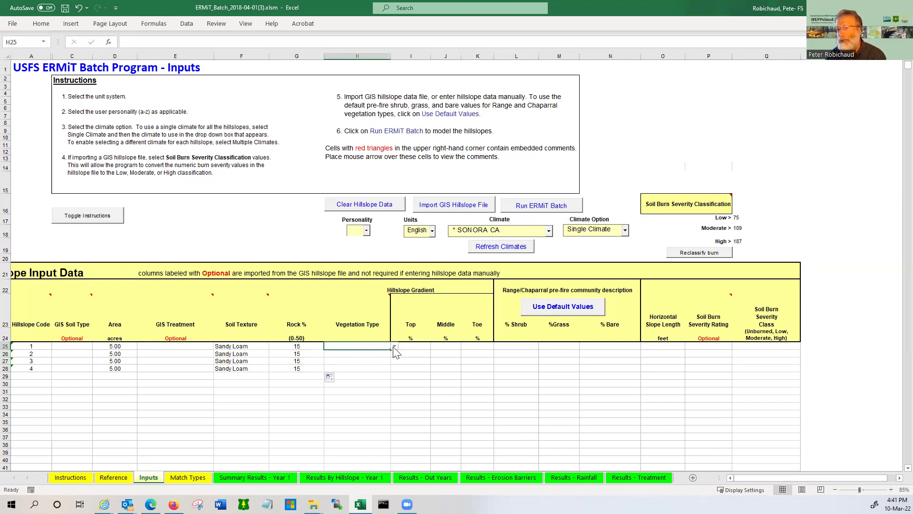
left_click(394, 347)
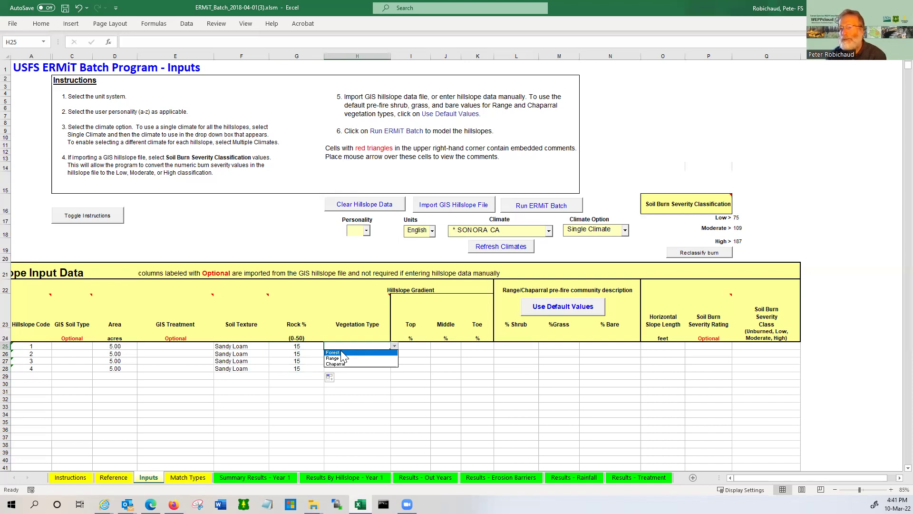
key("Return")
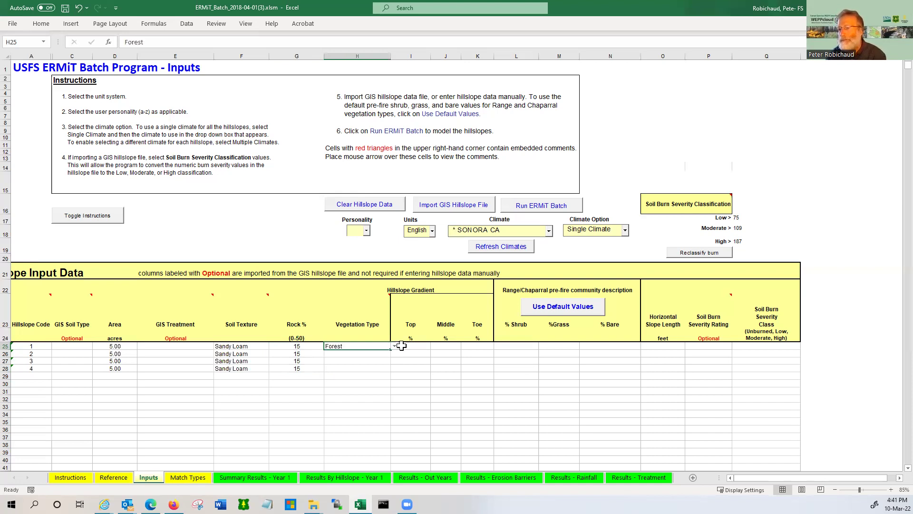
left_click_drag(390, 364, 391, 373)
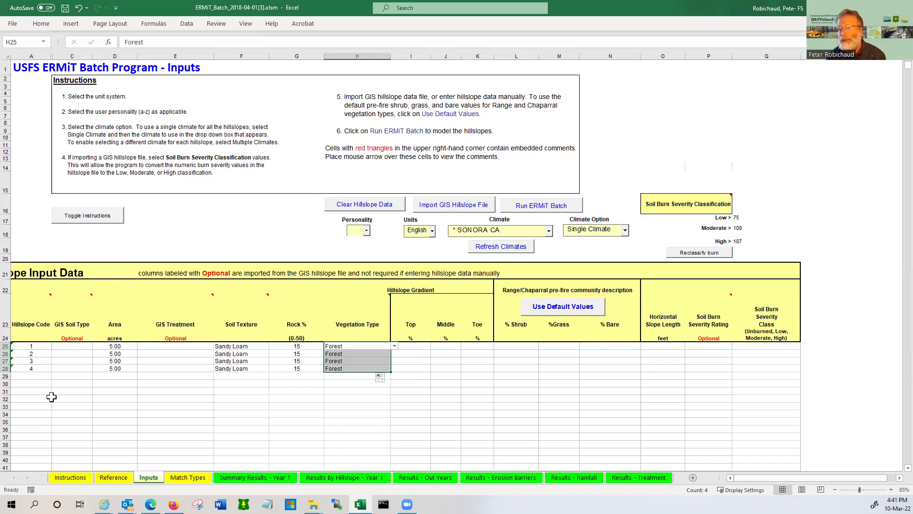
Enter hillslope 1's gradients as 10 % at the top, 40 % in the middle and 20 % at the toe.
left_click(414, 347)
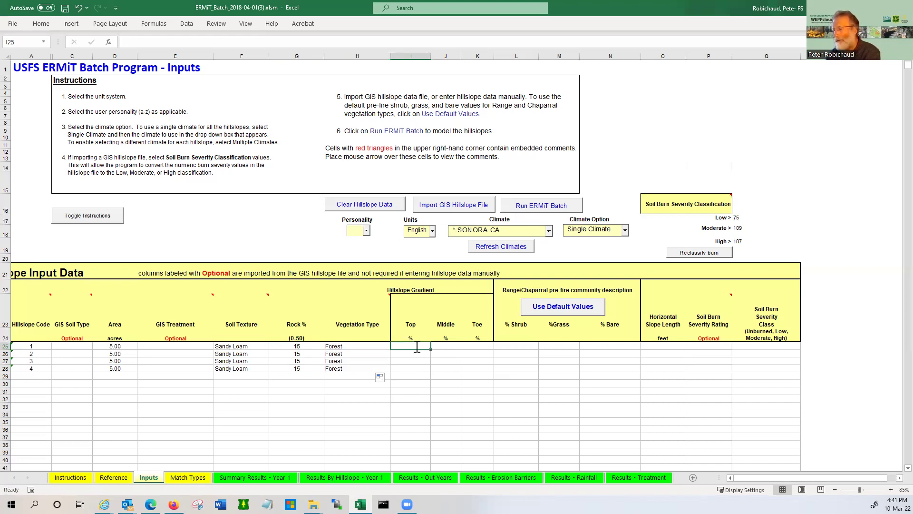
type("10")
left_click(449, 347)
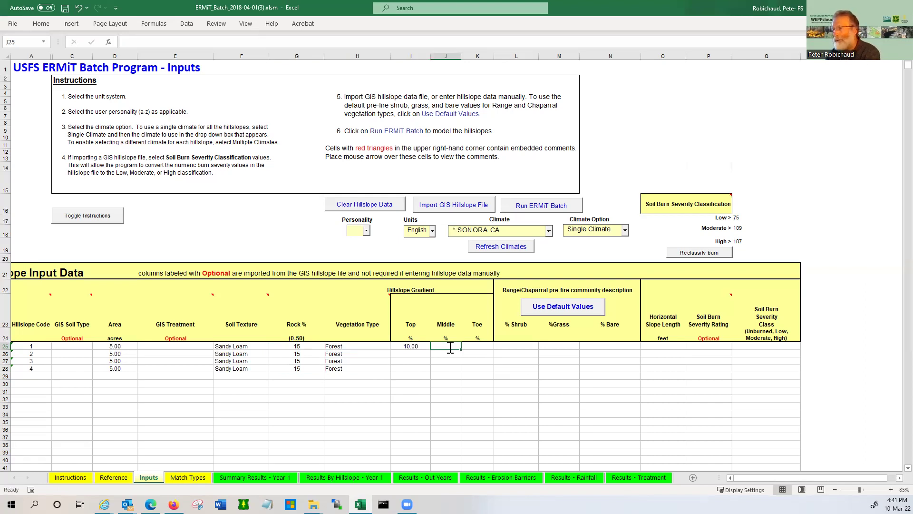
type("40")
left_click(477, 347)
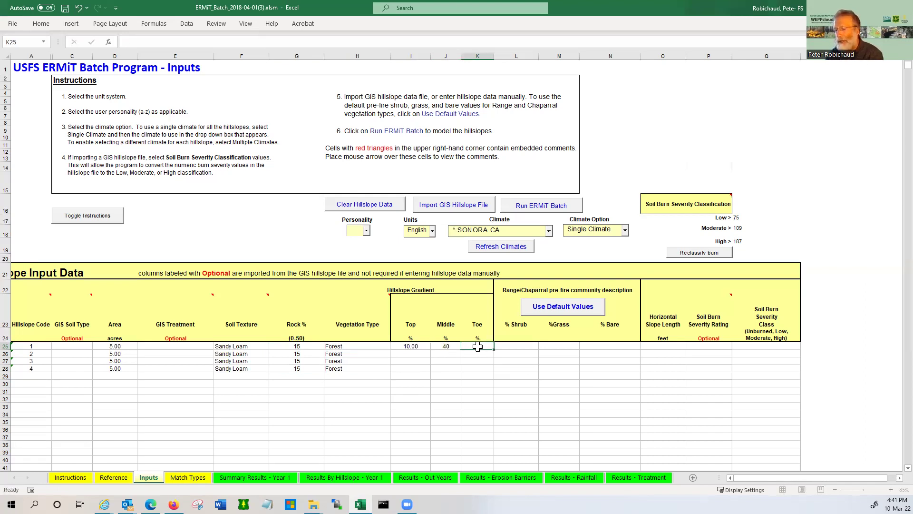
type("2")
type("0")
left_click(510, 353)
left_click(428, 347)
left_click_drag(430, 350, 504, 367)
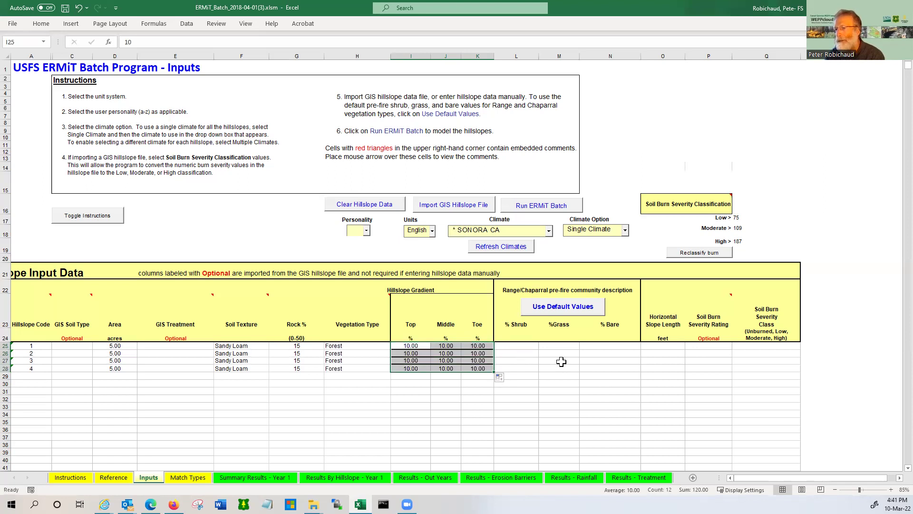
left_click(521, 354)
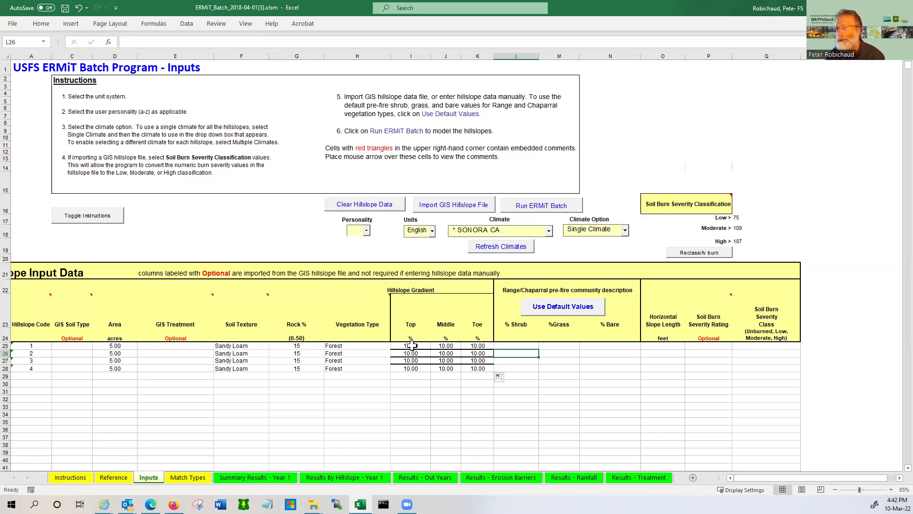
left_click(79, 9)
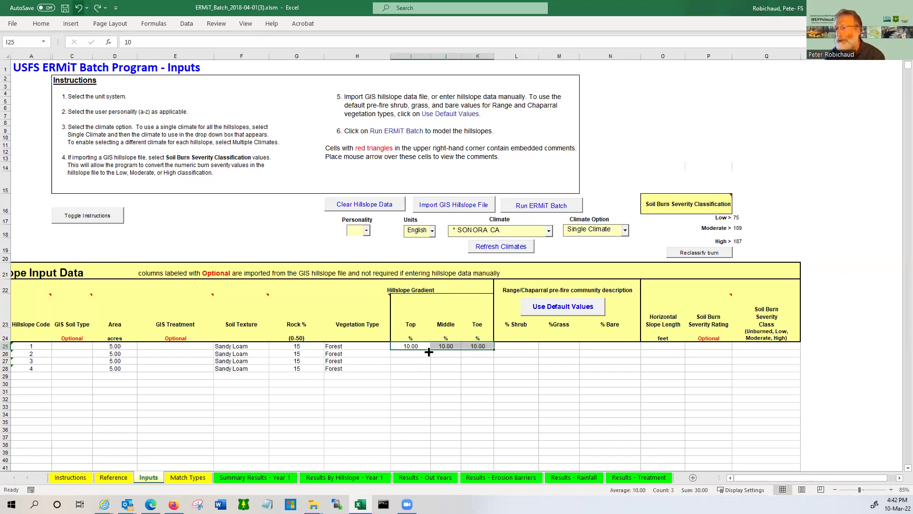
key("ctrl+z")
Copy hillslope 1's top, middle and toe gradients of 10, 40 and 20 % down to hillslopes 2 to 4.
left_click(417, 361)
left_click(410, 346)
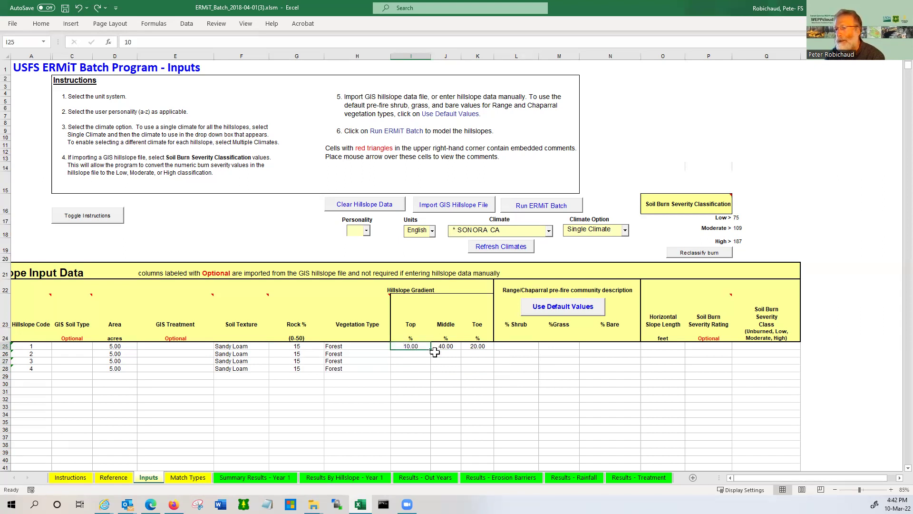
left_click_drag(404, 344, 495, 370)
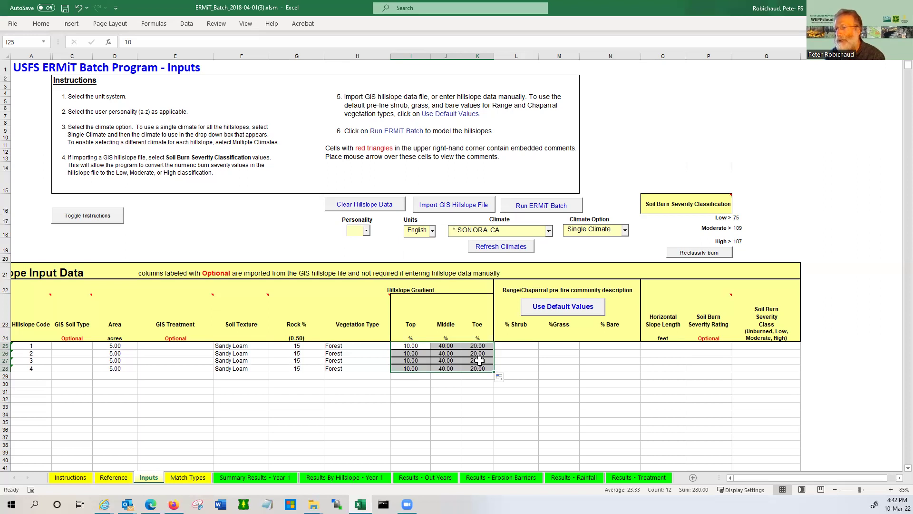
left_click(511, 347)
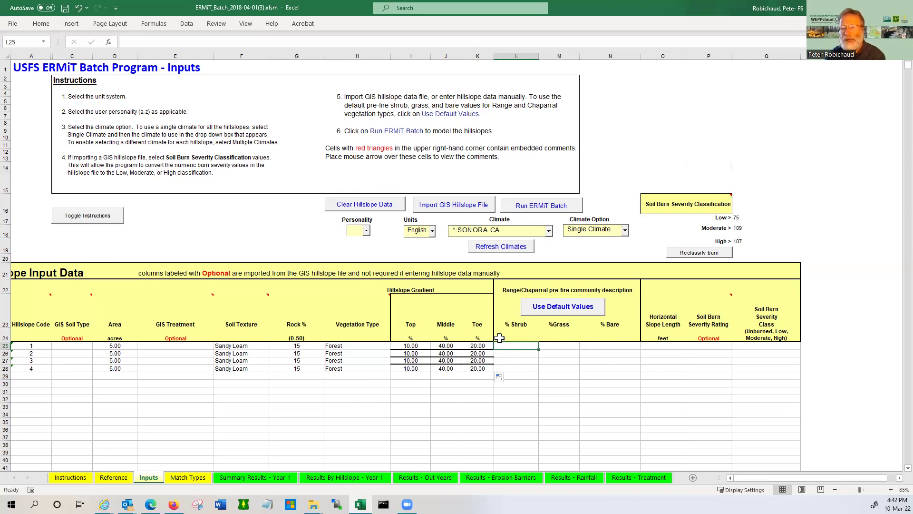
Set the horizontal slope length to 320 feet for all four hillslopes.
left_click(661, 346)
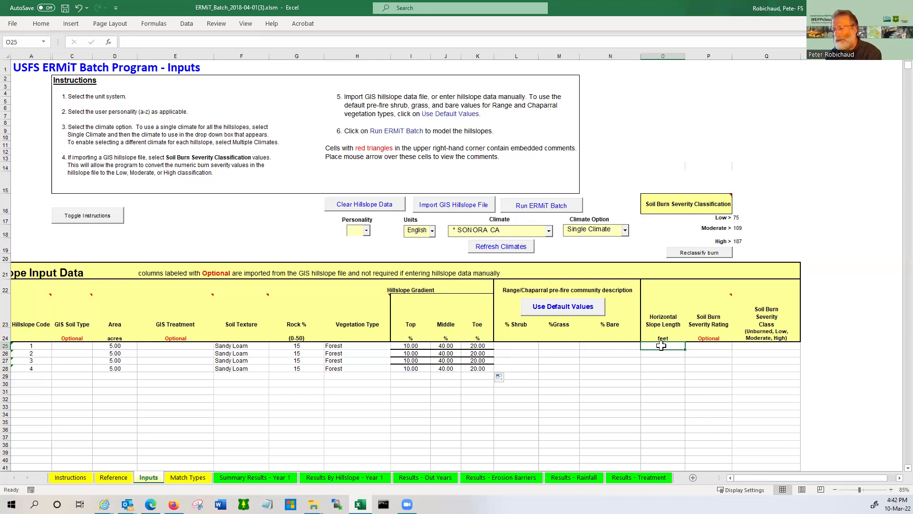
type("320")
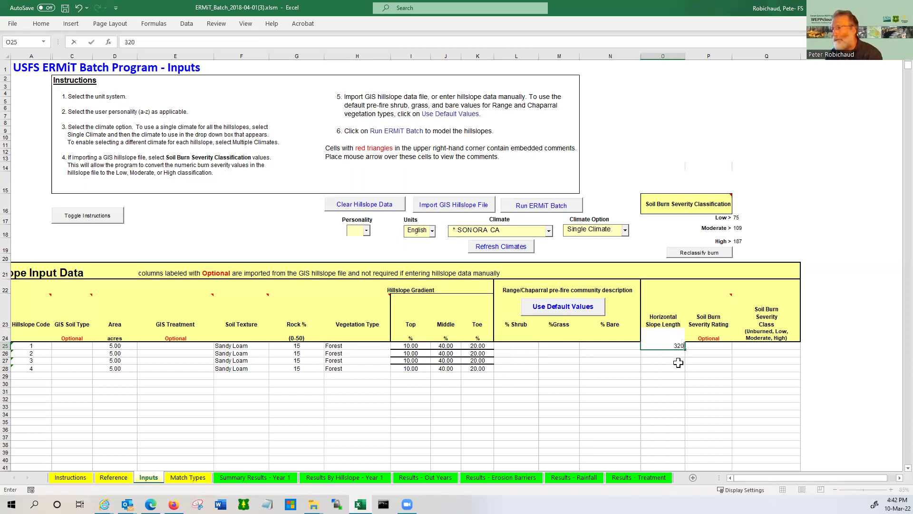
key("Return")
key("Return")
key("Up")
key("Up")
left_click_drag(685, 350, 685, 373)
Set the soil burn severity class to High, Moderate, Low and Unburned for hillslopes 1, 2, 3 and 4 respectively.
left_click(790, 346)
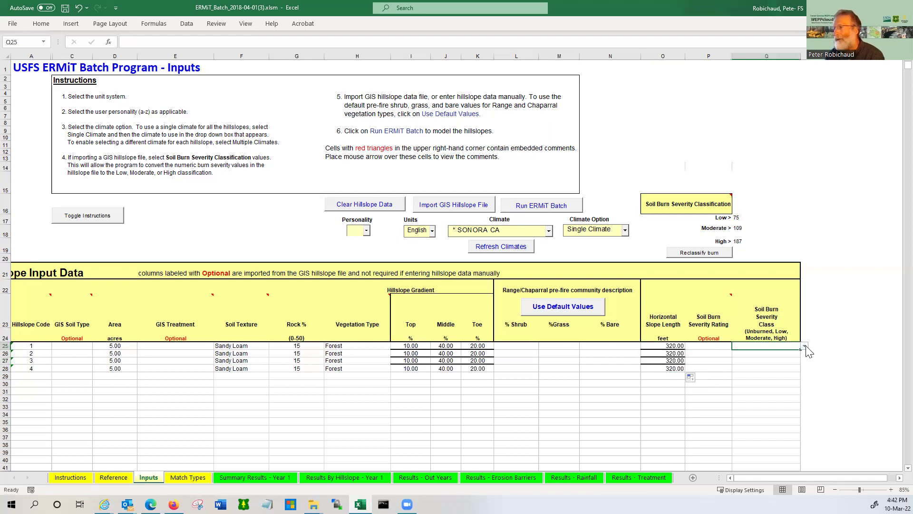
left_click(805, 346)
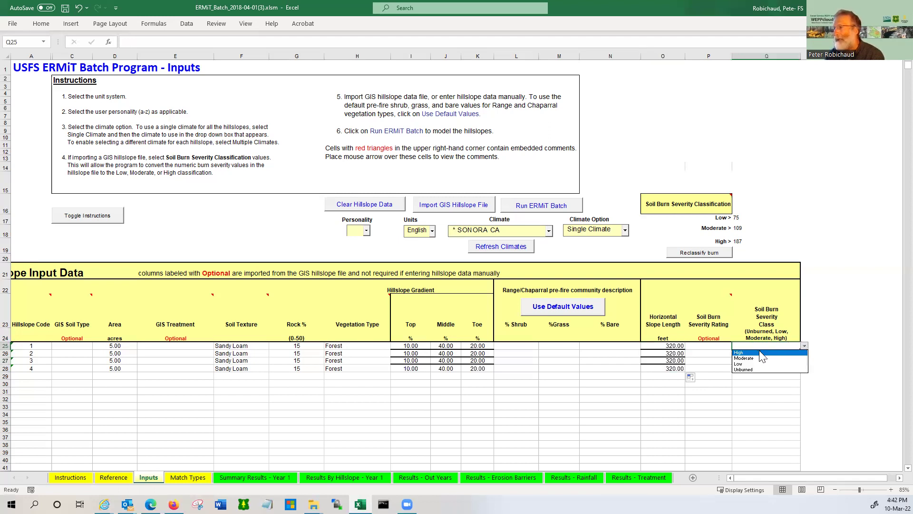
left_click(796, 353)
key("Up")
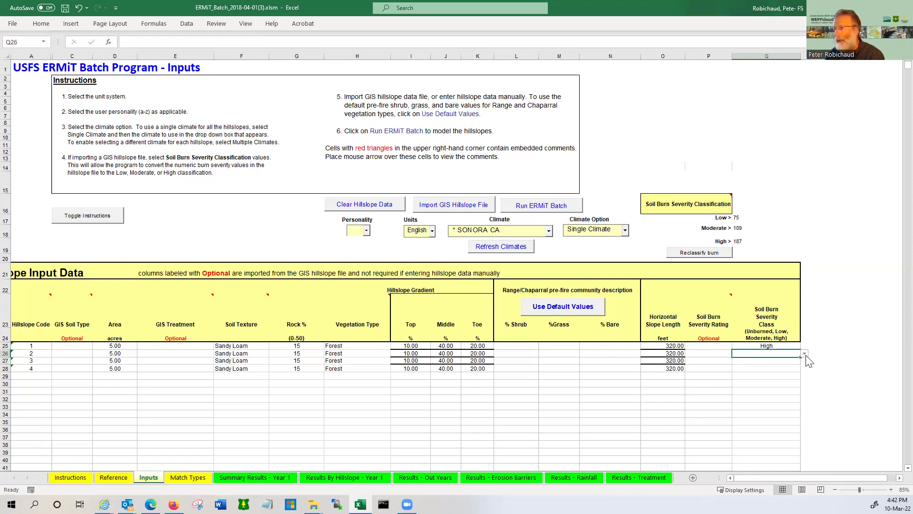
left_click(804, 354)
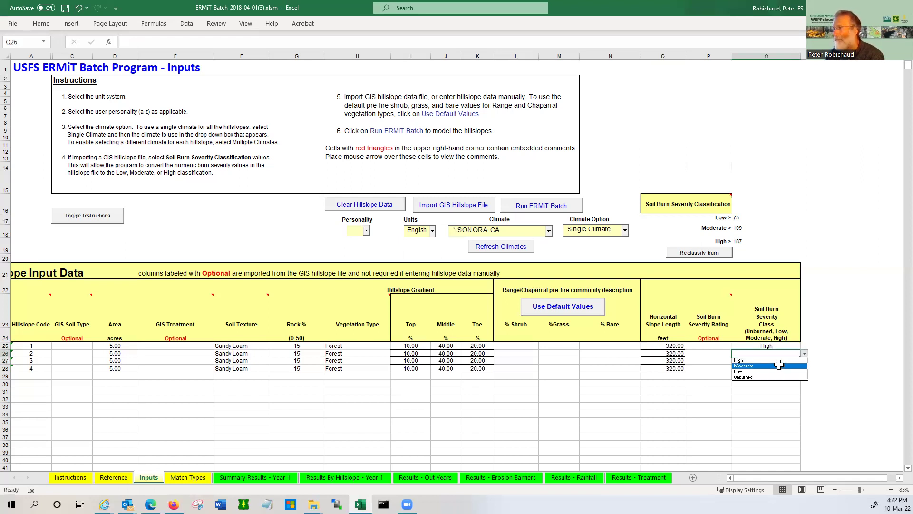
left_click(779, 364)
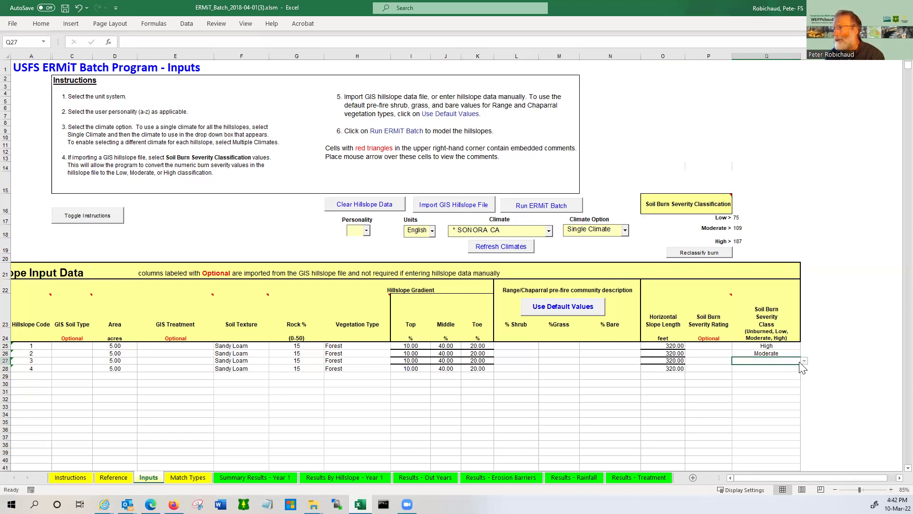
left_click(804, 361)
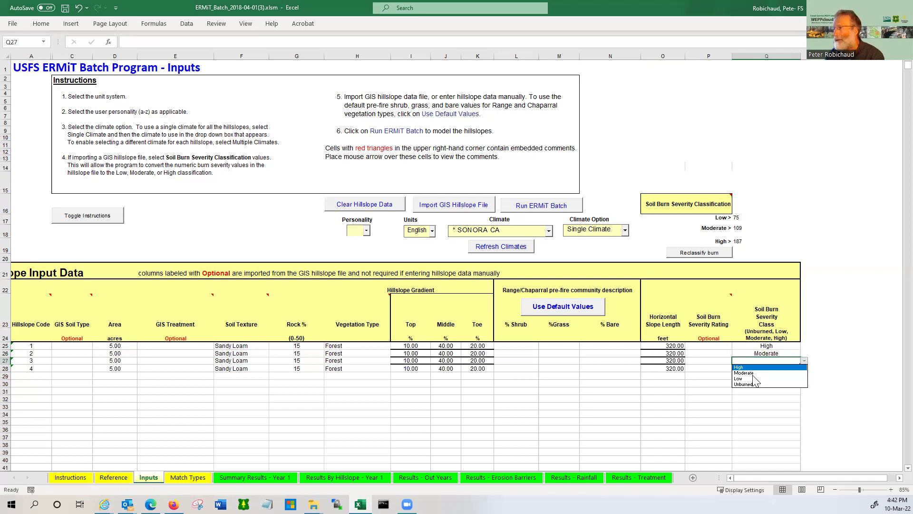
left_click(782, 379)
left_click(799, 369)
left_click(804, 368)
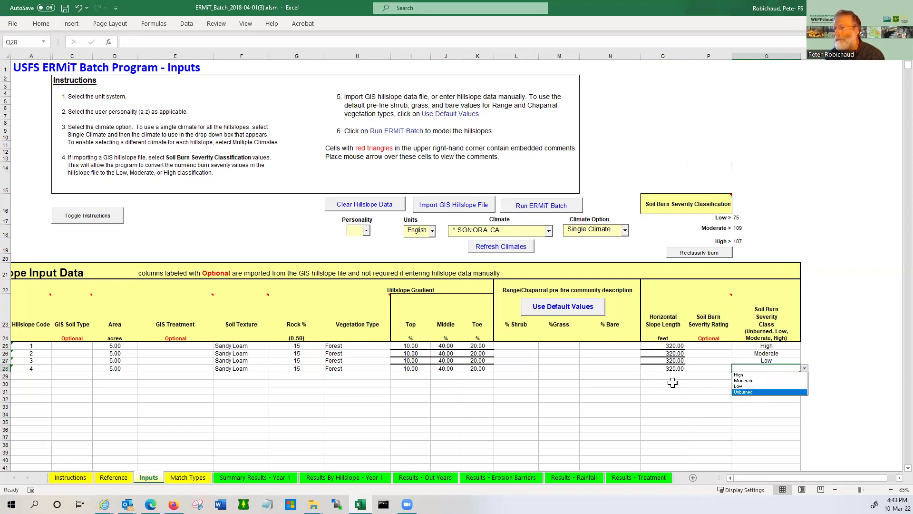
key("Return")
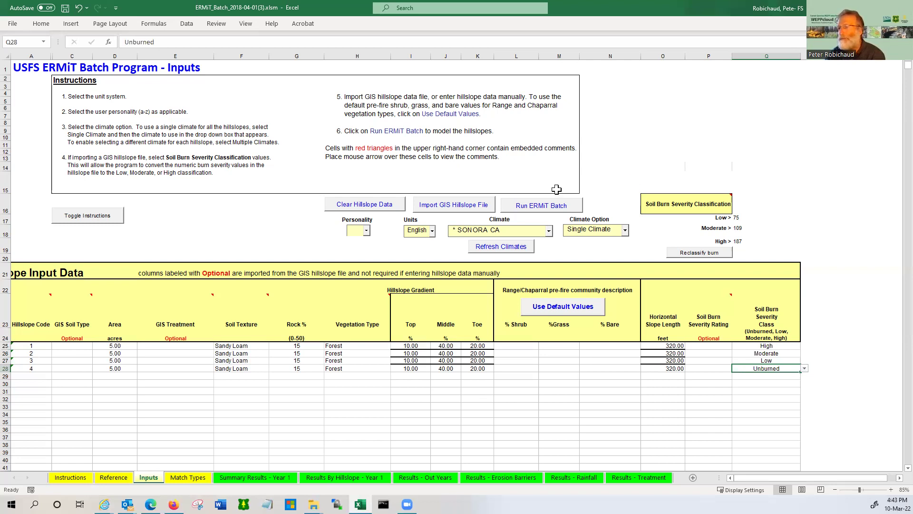
Run the ERMiT batch for the four hillslopes and dismiss the completion notice.
left_click(536, 211)
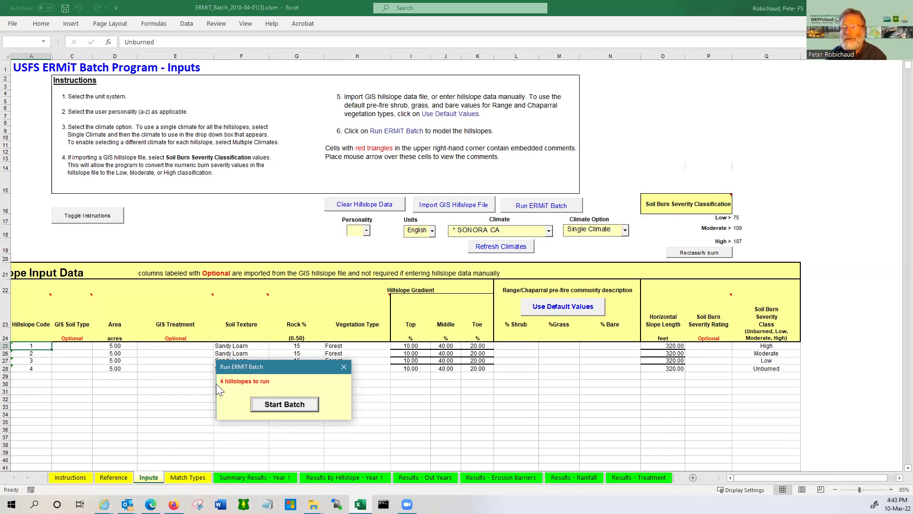
left_click(282, 405)
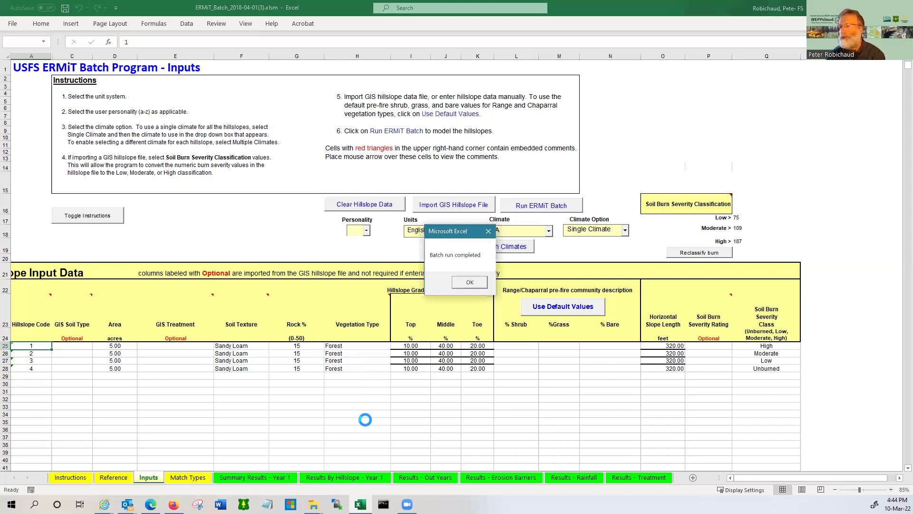
left_click(467, 284)
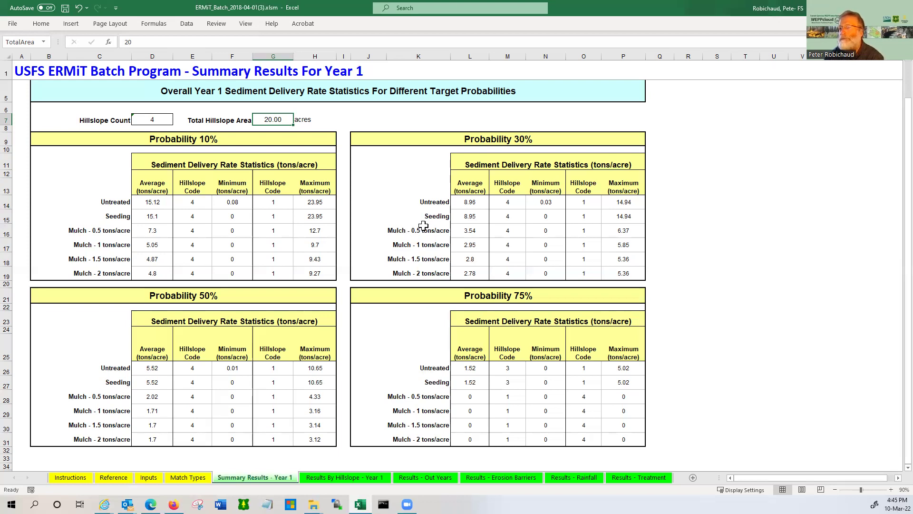
Display the Year 1 sediment delivery results by hillslope for hillslope code 1.
left_click(330, 477)
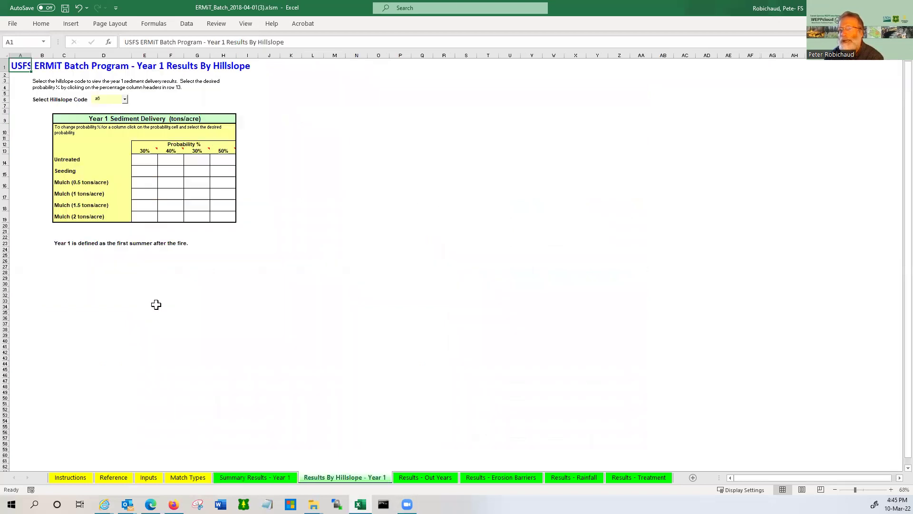
left_click(125, 99)
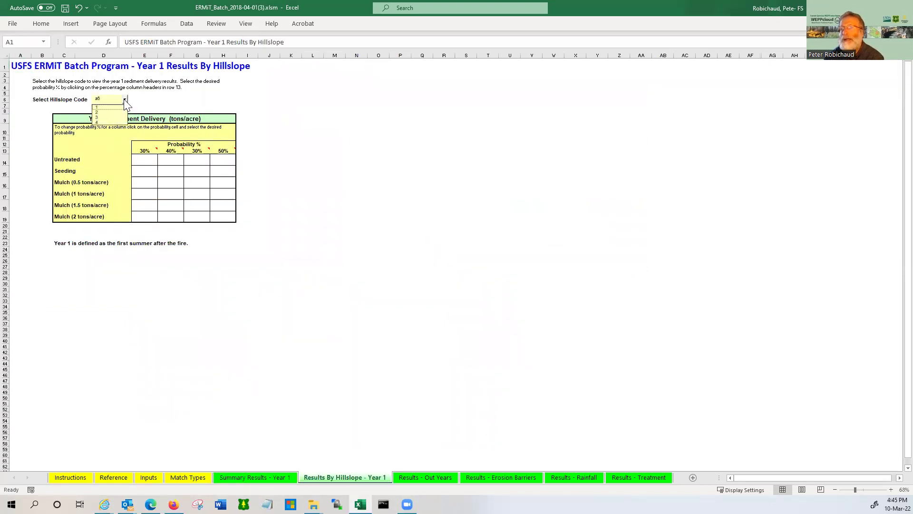
left_click(98, 107)
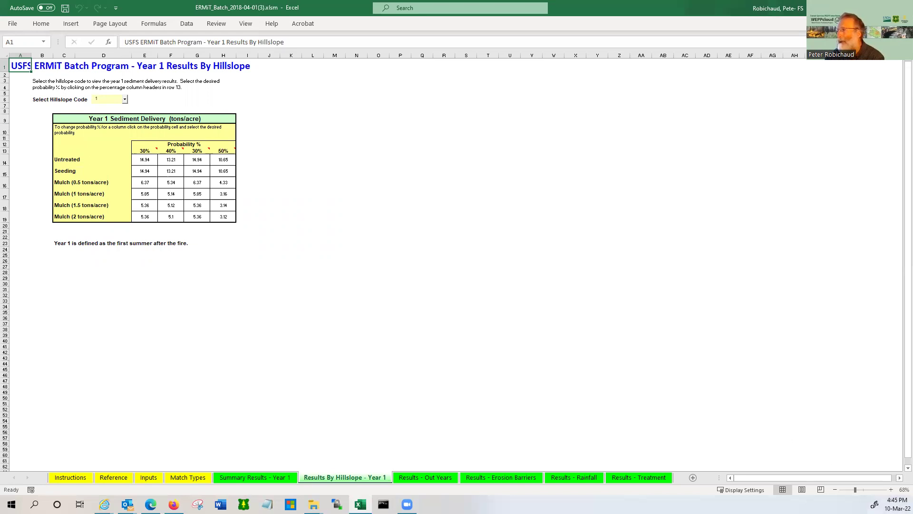
left_click(863, 489)
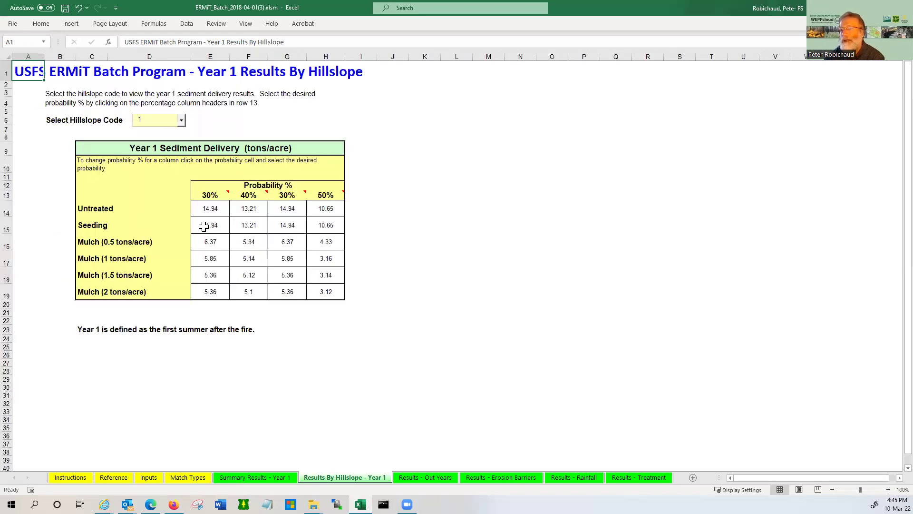
Set the third and fourth probability columns of the Year 1 sediment delivery table to 60% and 70%.
left_click(287, 196)
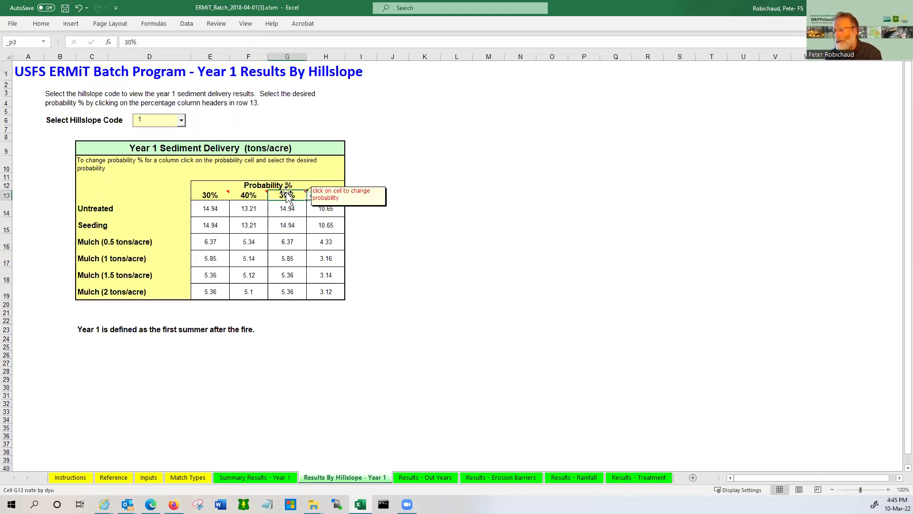
type("60")
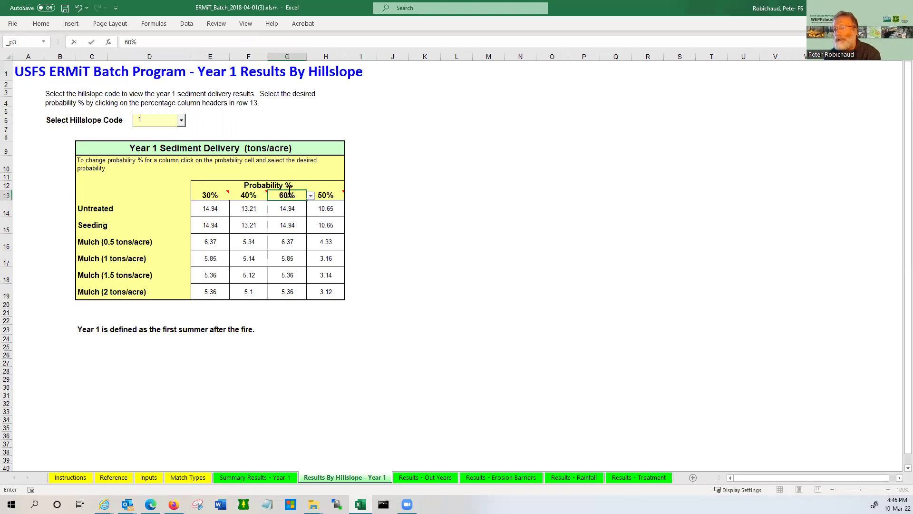
key("Return")
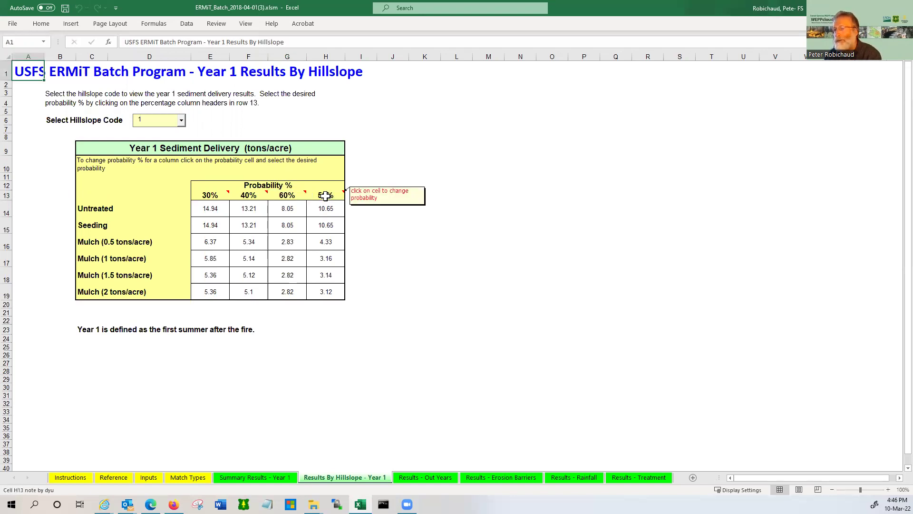
left_click(325, 196)
type("70")
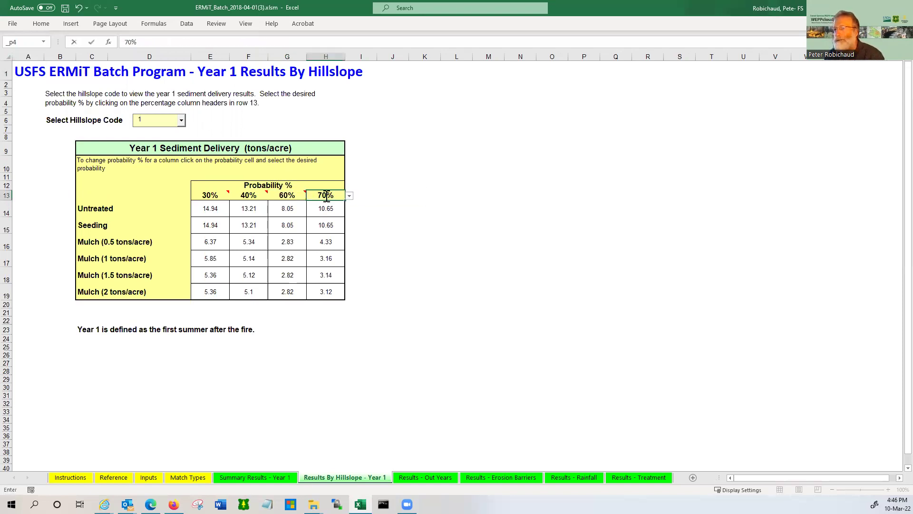
key("Return")
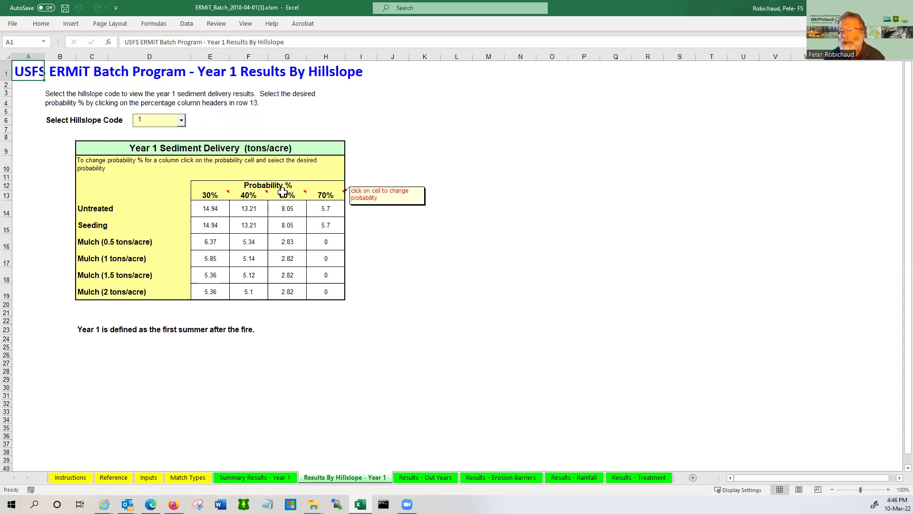
Switch the Year 1 sediment delivery table to hillslope code 4.
mouse_move(282, 193)
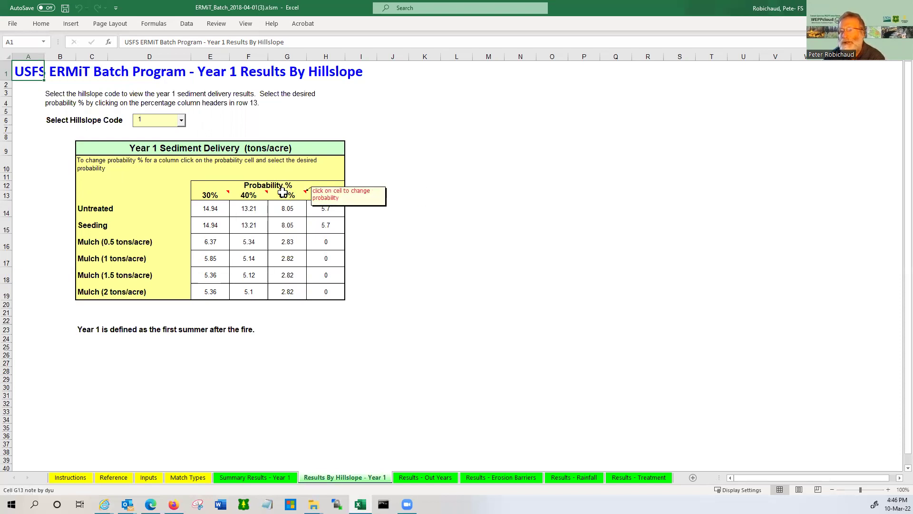
left_click(182, 121)
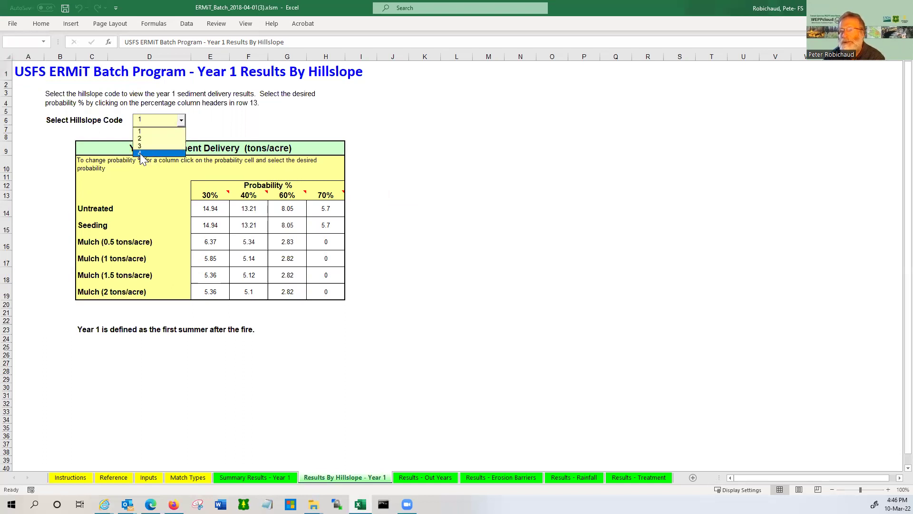
left_click(140, 153)
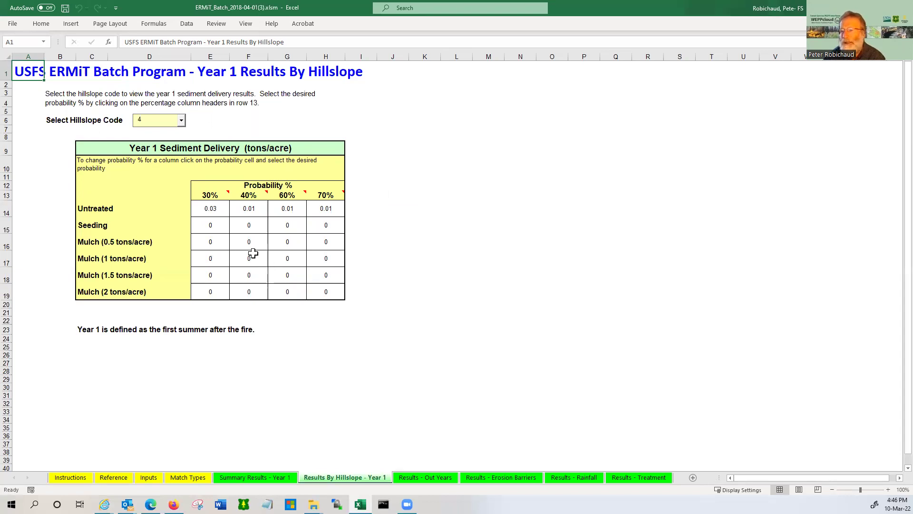
Enter a probability of 40 % in the first two columns of the out-year results sheet.
left_click(415, 477)
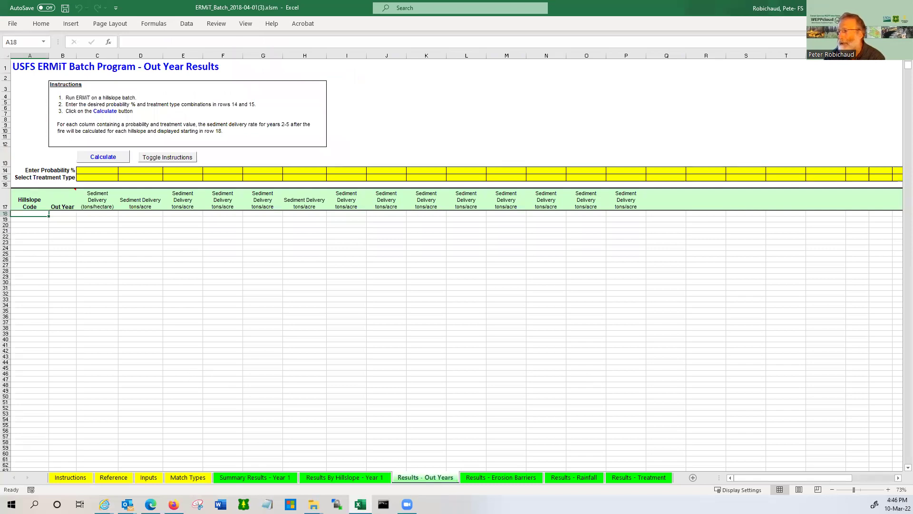
left_click(888, 490)
left_click(888, 489)
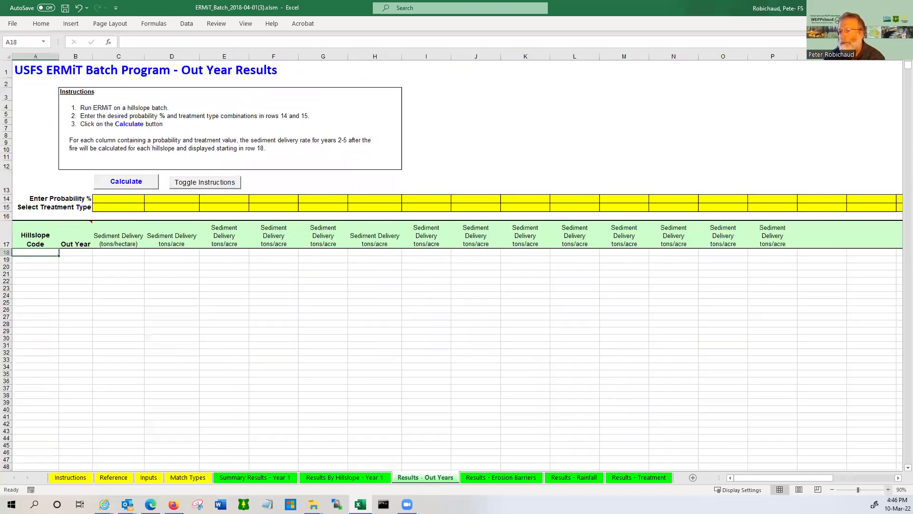
left_click(116, 199)
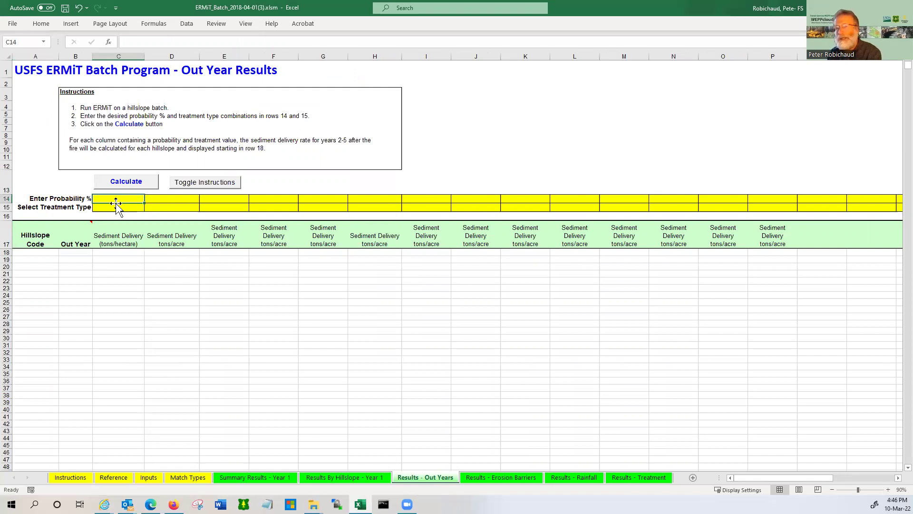
type("40")
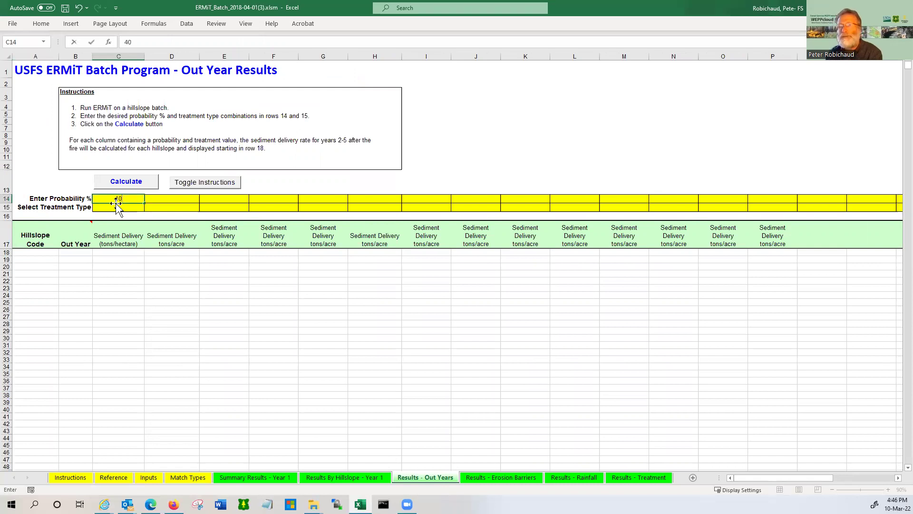
left_click(169, 199)
type("4")
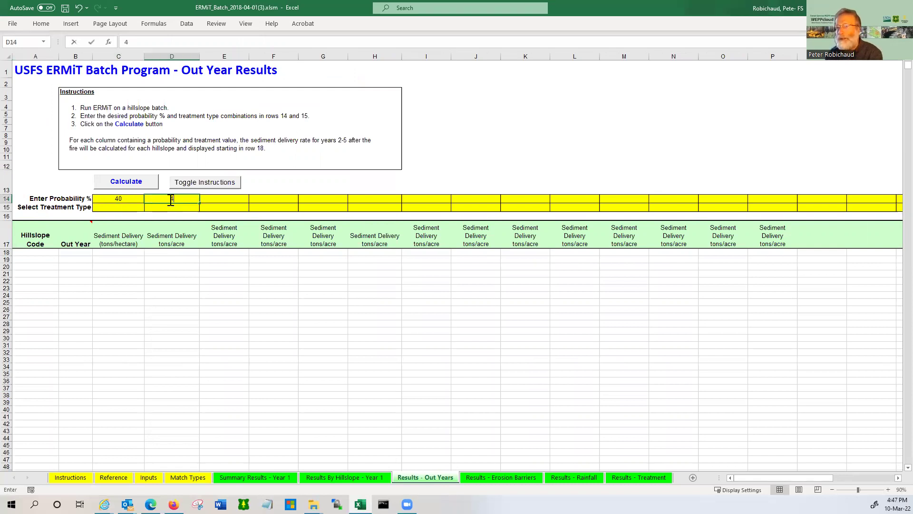
type("0")
Select the Mulch: 1 tons/acre treatment for the first two out-year columns and calculate their sediment delivery.
left_click(128, 207)
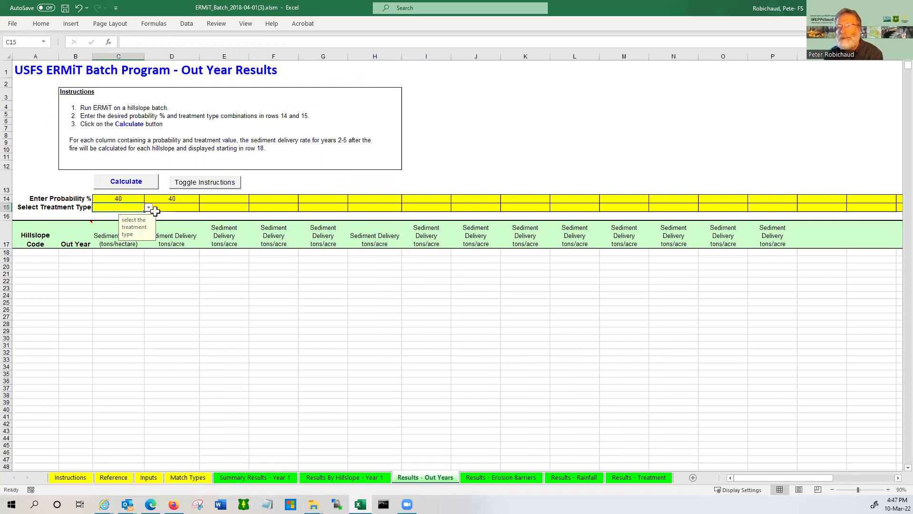
left_click(149, 208)
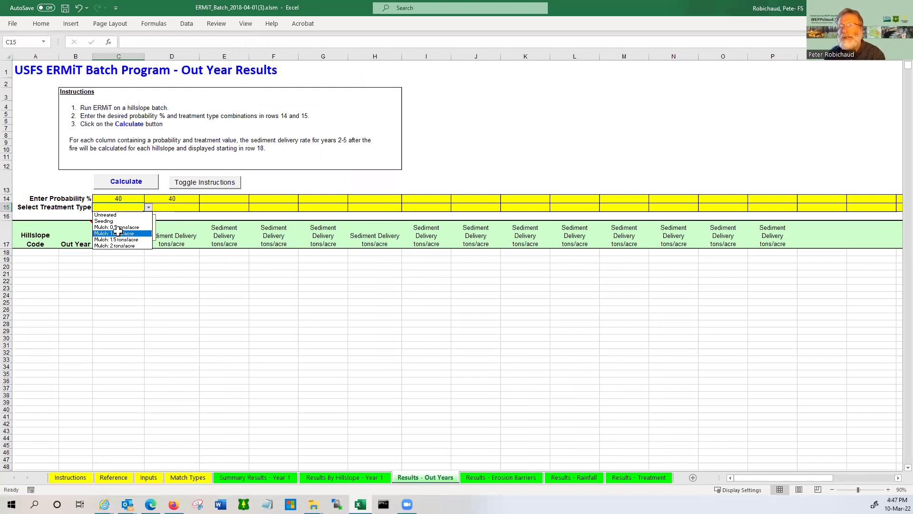
key("Return")
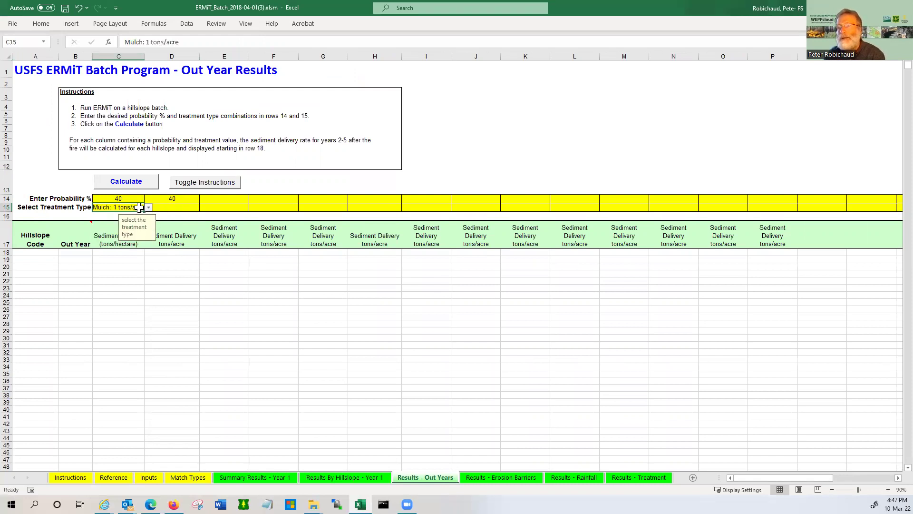
left_click_drag(143, 212, 189, 212)
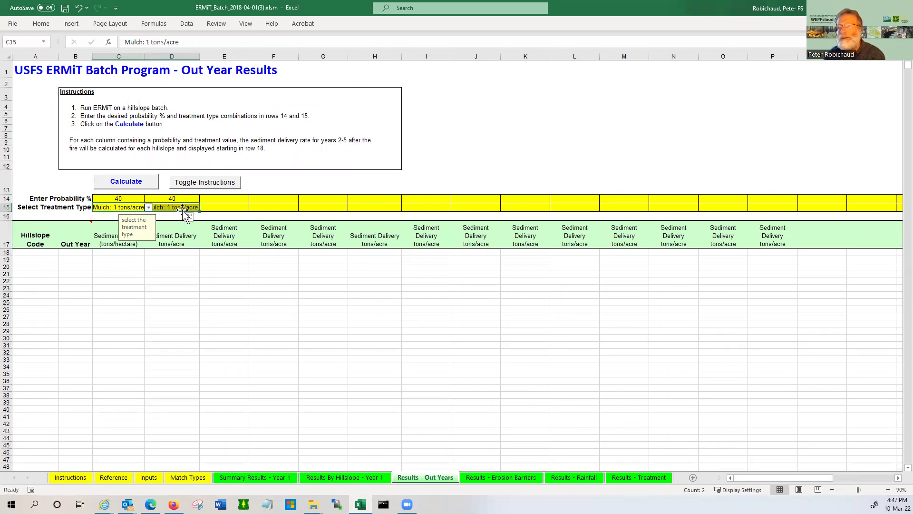
left_click(135, 183)
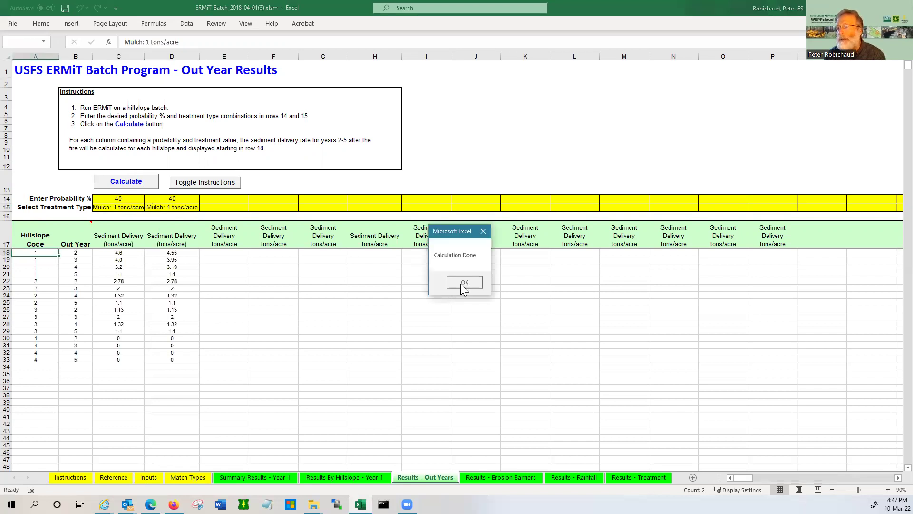
left_click(462, 283)
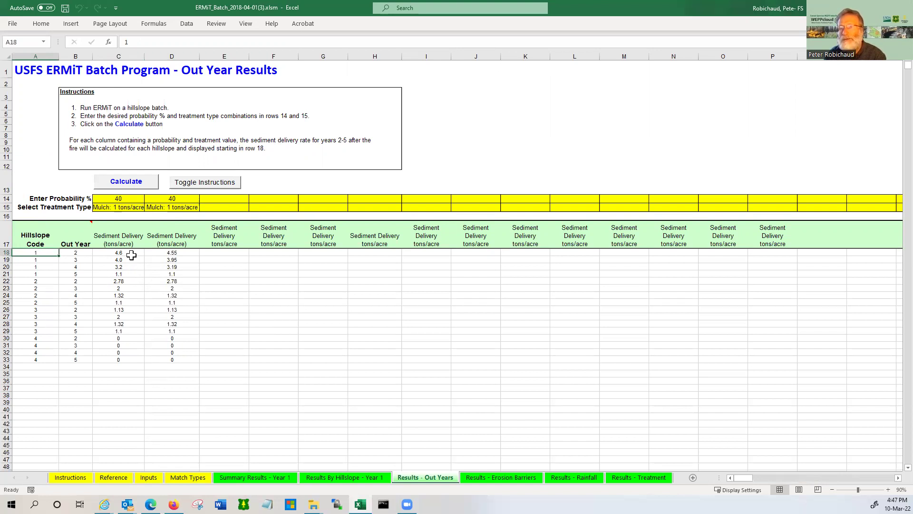
Change the first out-year column's treatment to Untreated and recalculate the out-year sediment delivery.
left_click(132, 208)
left_click(148, 207)
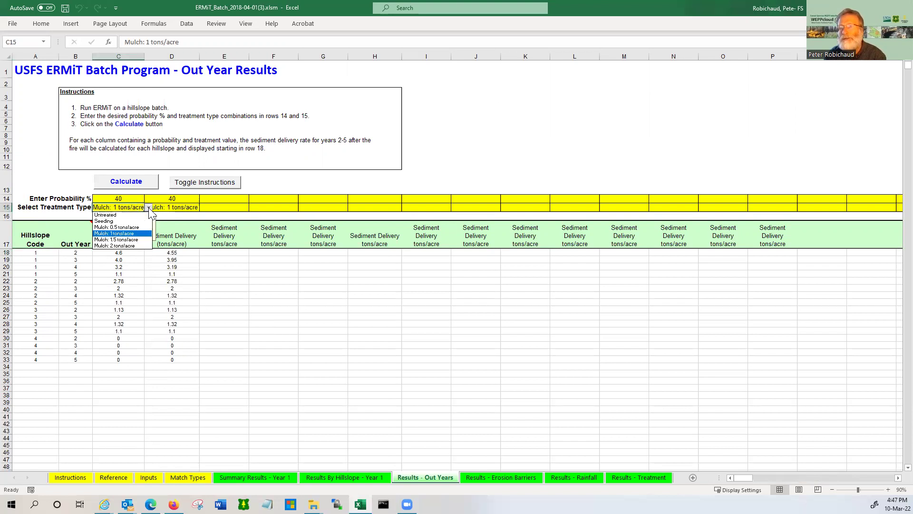
left_click(125, 215)
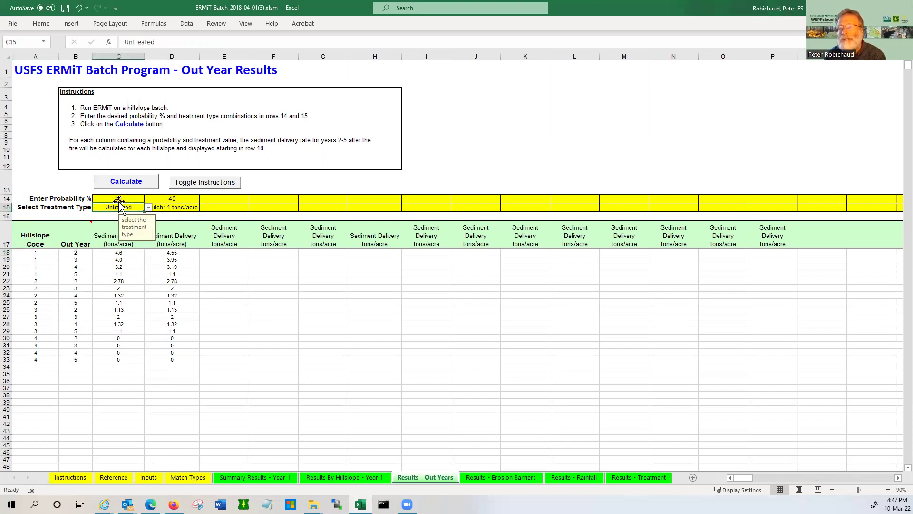
left_click(126, 182)
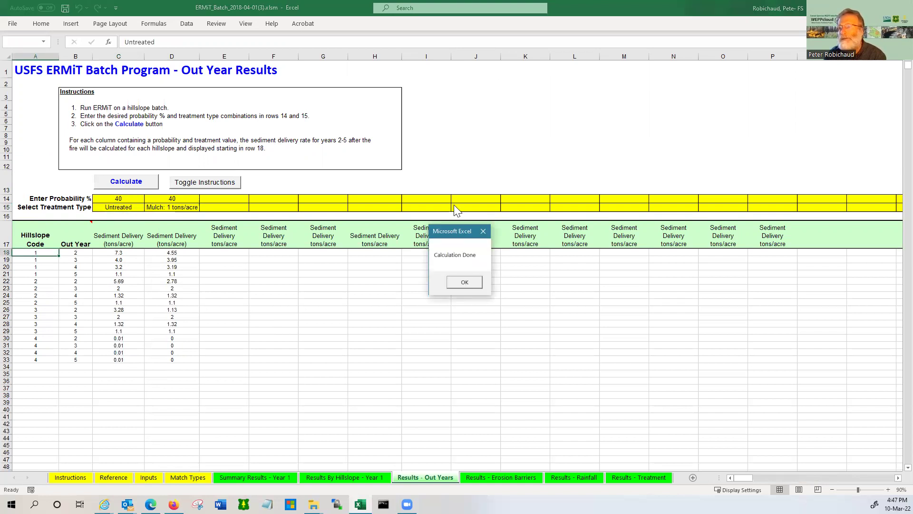
left_click(464, 282)
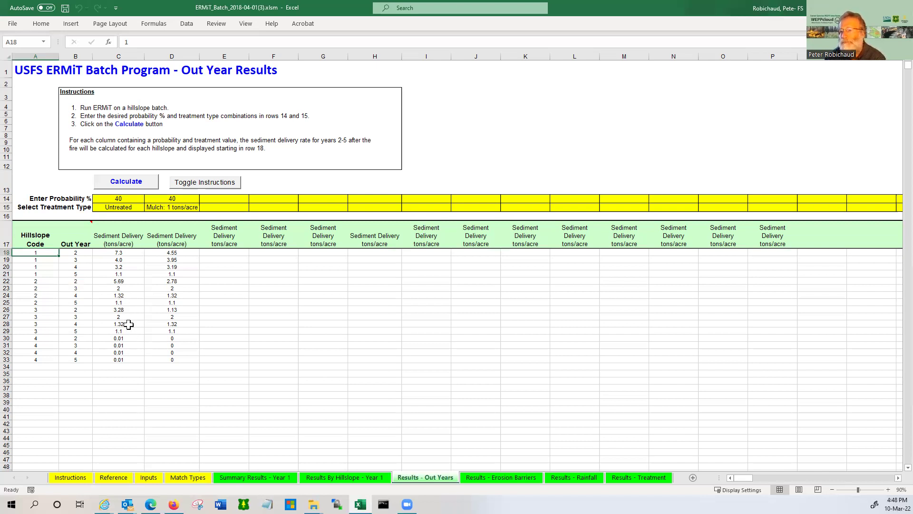
In the erosion barriers sheet's first column, enter year 1, probability 40 %, log spacing 50 and log diameter 0.5.
left_click(484, 478)
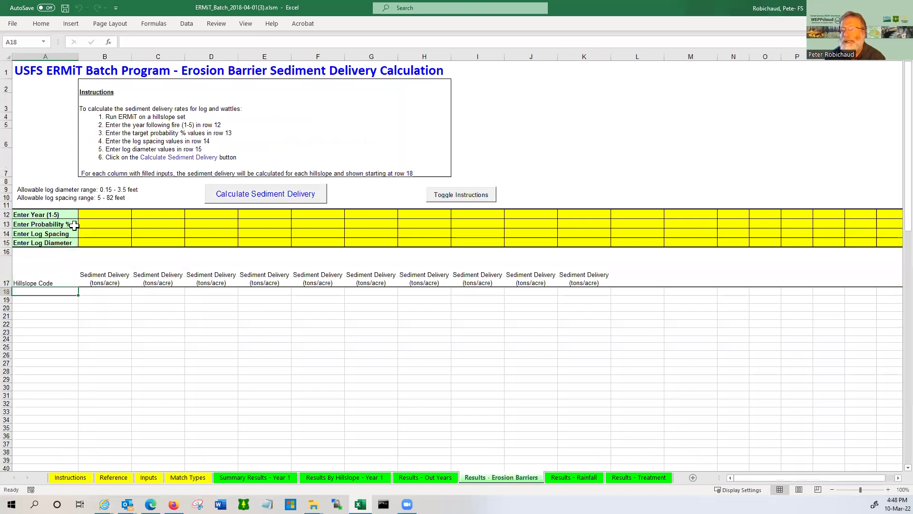
left_click(93, 214)
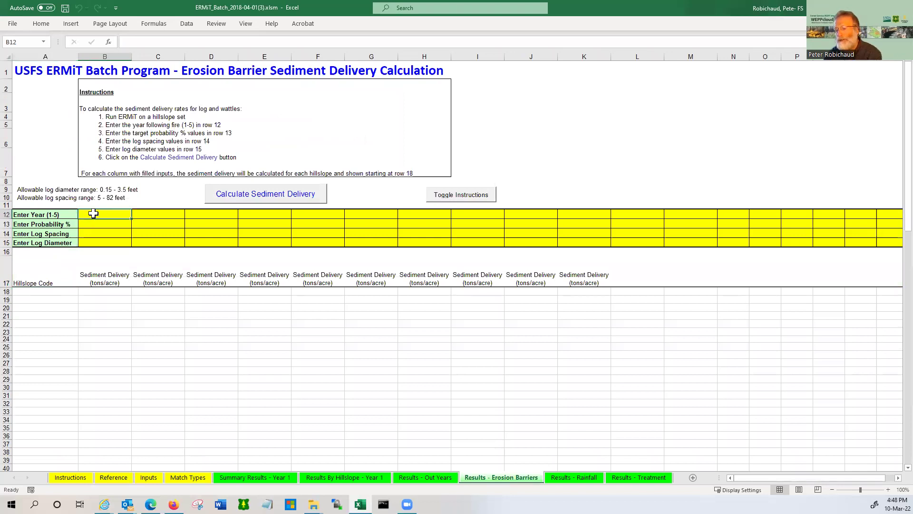
type("1")
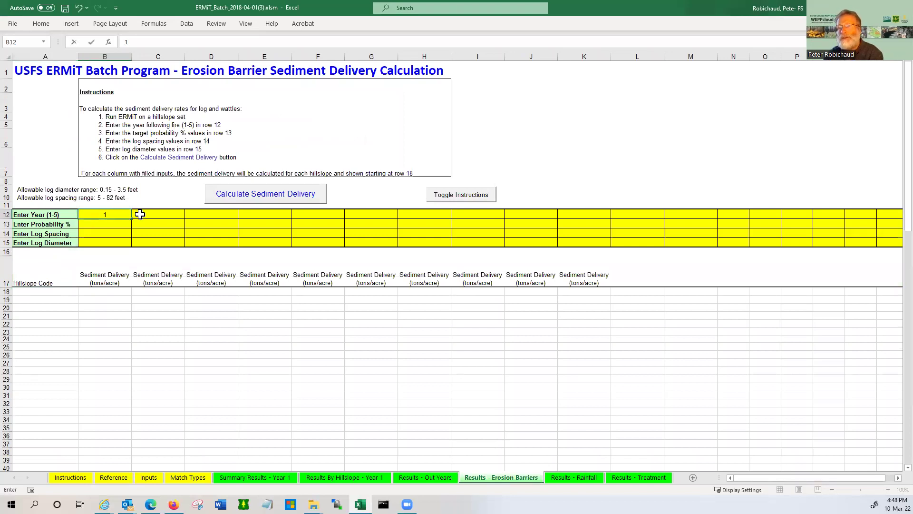
key("Return")
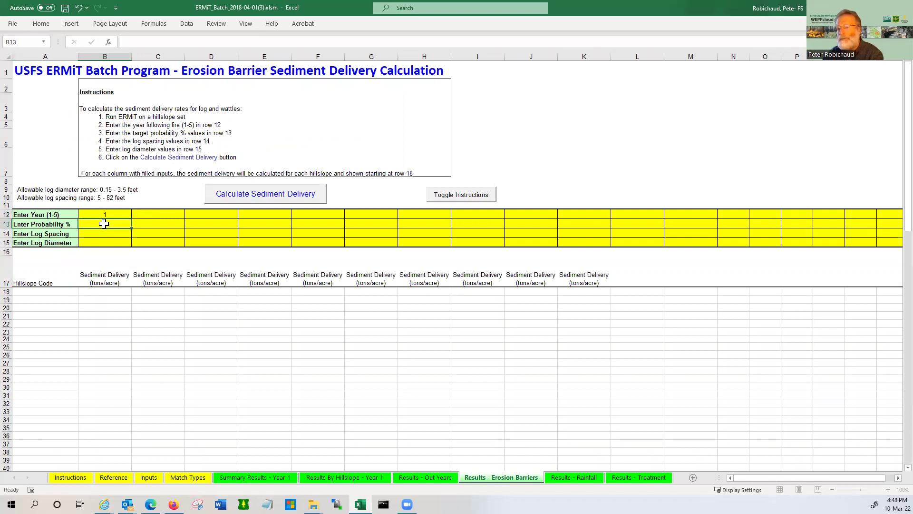
type("40")
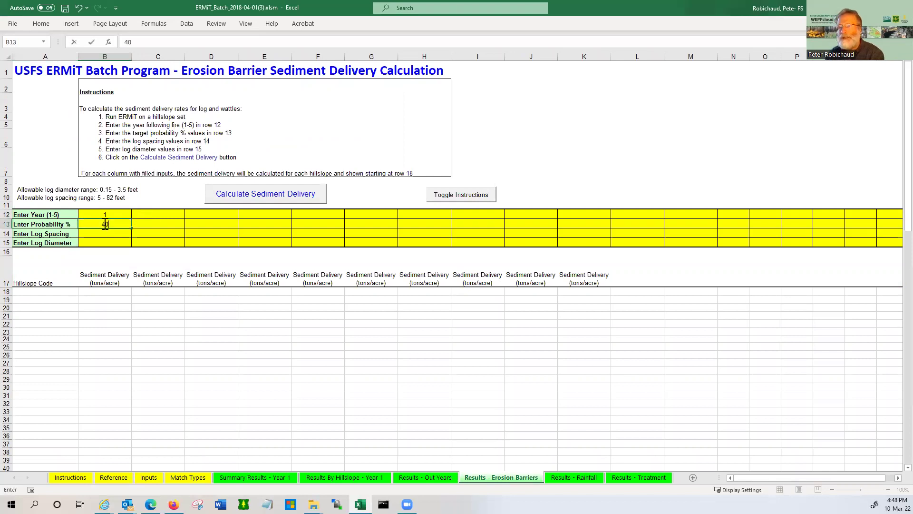
key("Return")
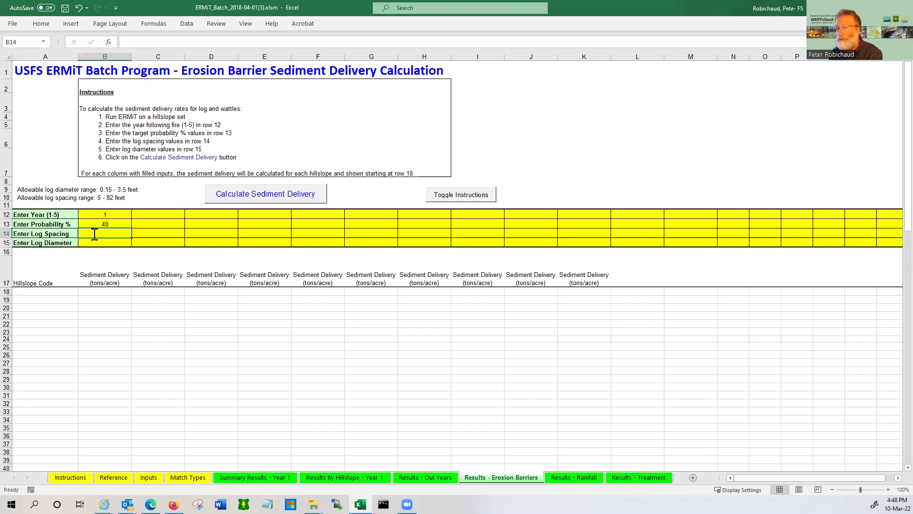
type("50")
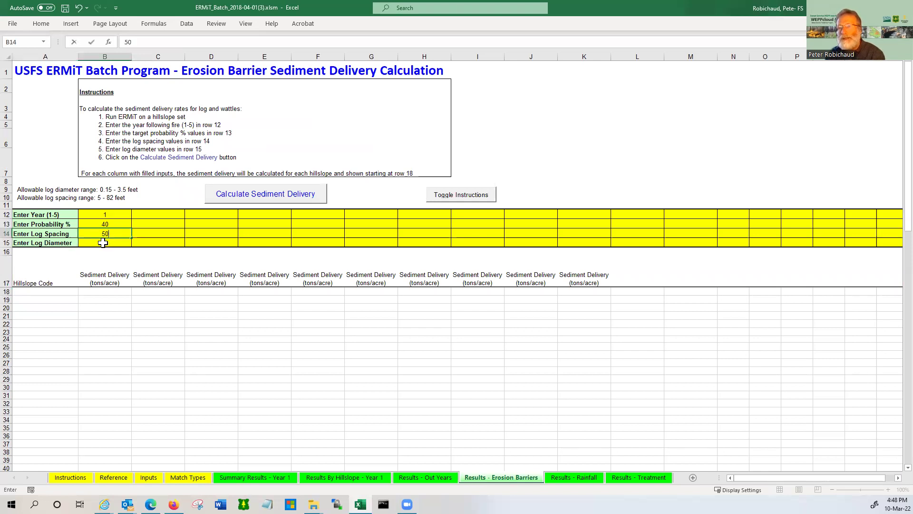
left_click(103, 243)
type(".5")
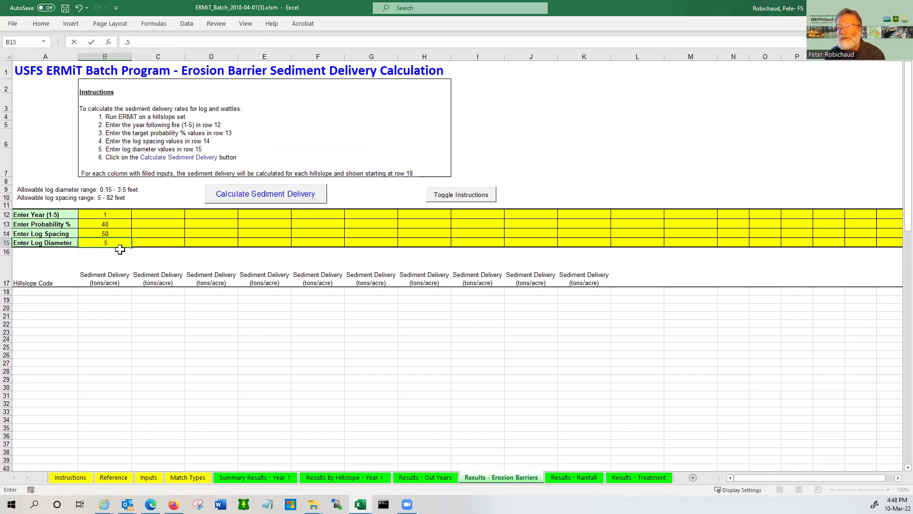
key("Return")
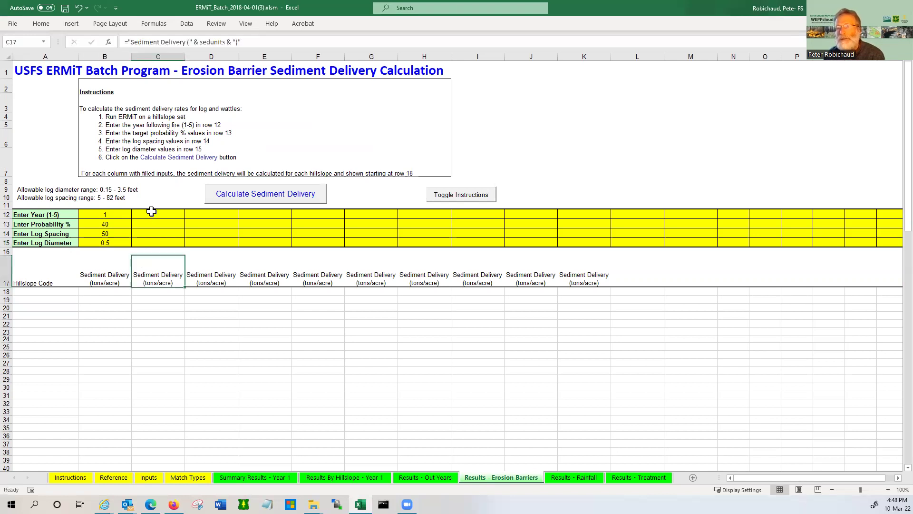
Enter years 2, 3 and 4 in the next three columns of the erosion barriers sheet.
left_click(152, 211)
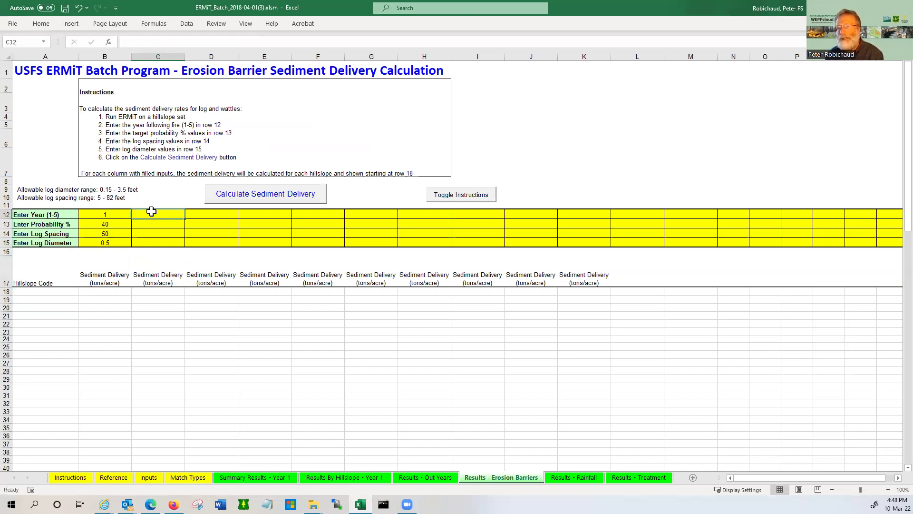
type("2")
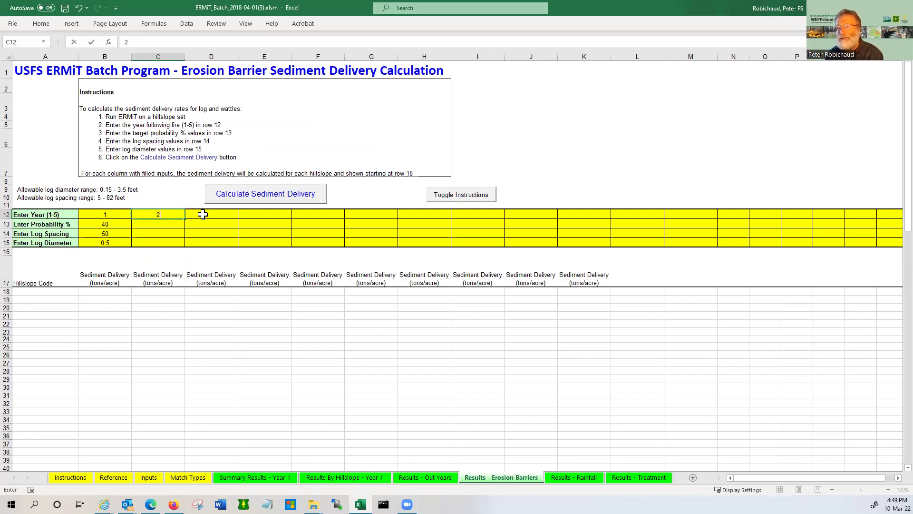
left_click(226, 217)
type("3")
left_click(253, 213)
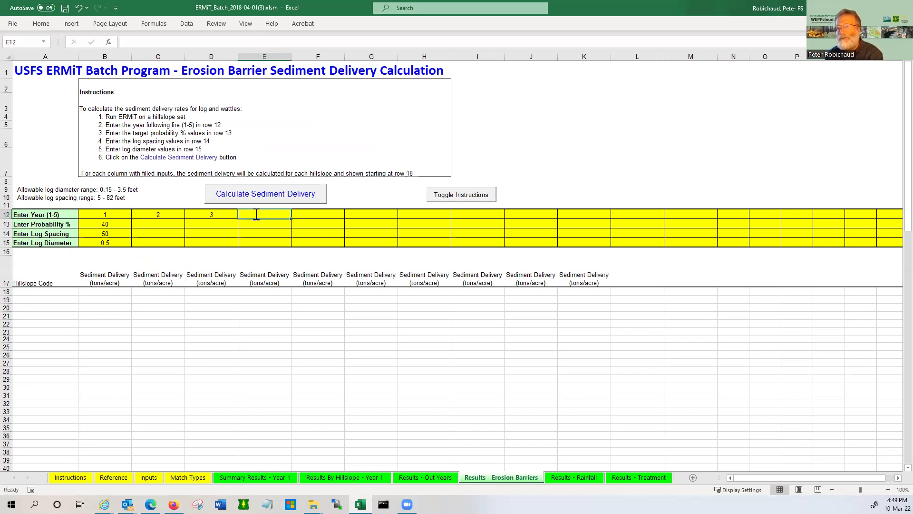
type("4")
Copy the first column's probability, log spacing and log diameter to the year 2 to 4 columns and calculate erosion barrier sediment delivery.
left_click(154, 224)
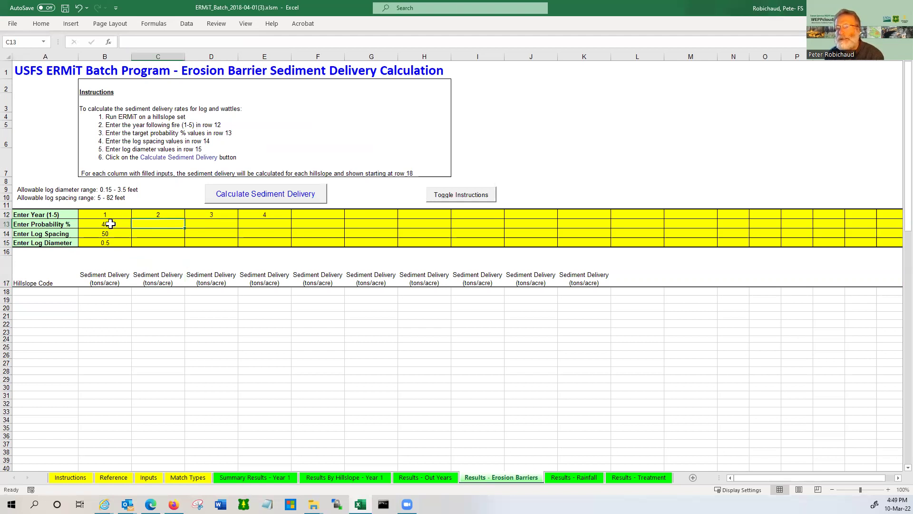
left_click(111, 223)
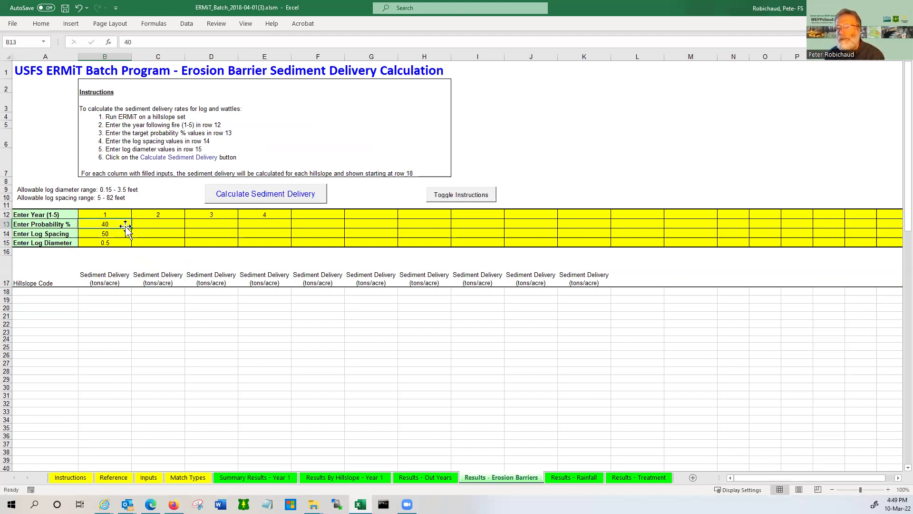
left_click_drag(112, 224, 111, 243)
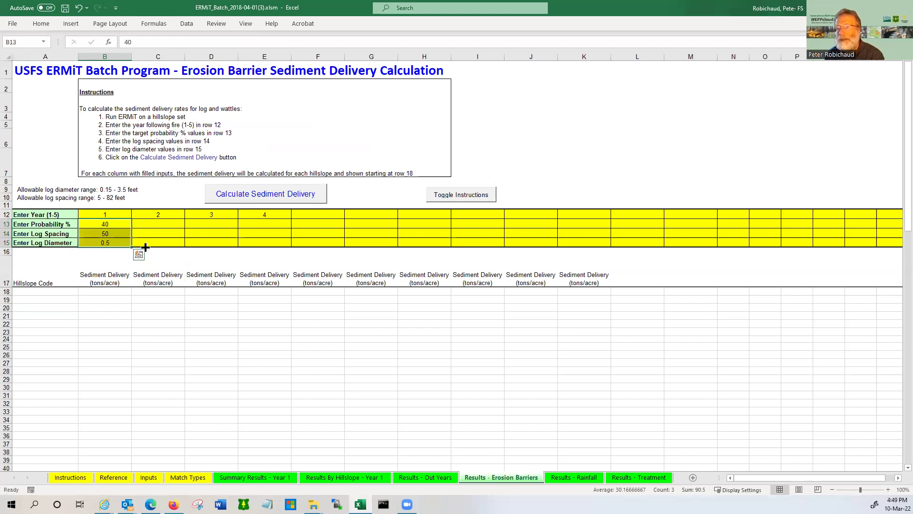
left_click_drag(238, 245, 209, 261)
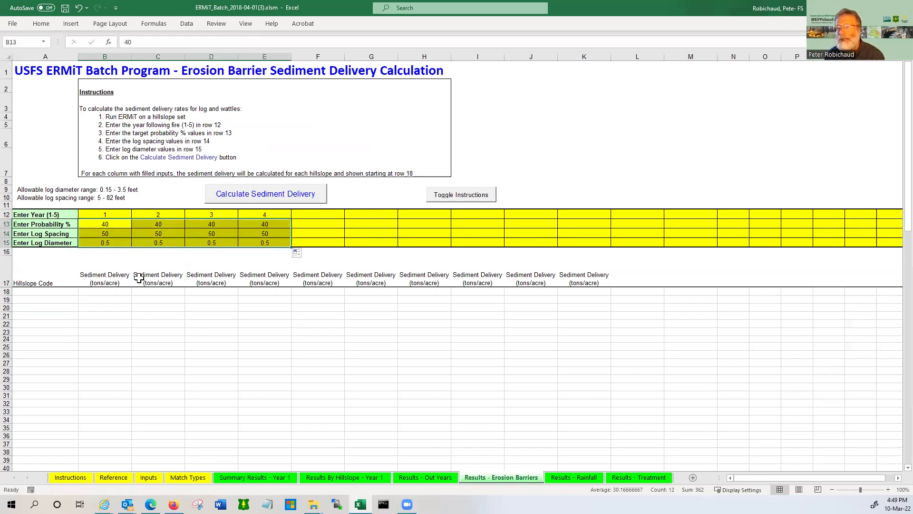
left_click(326, 265)
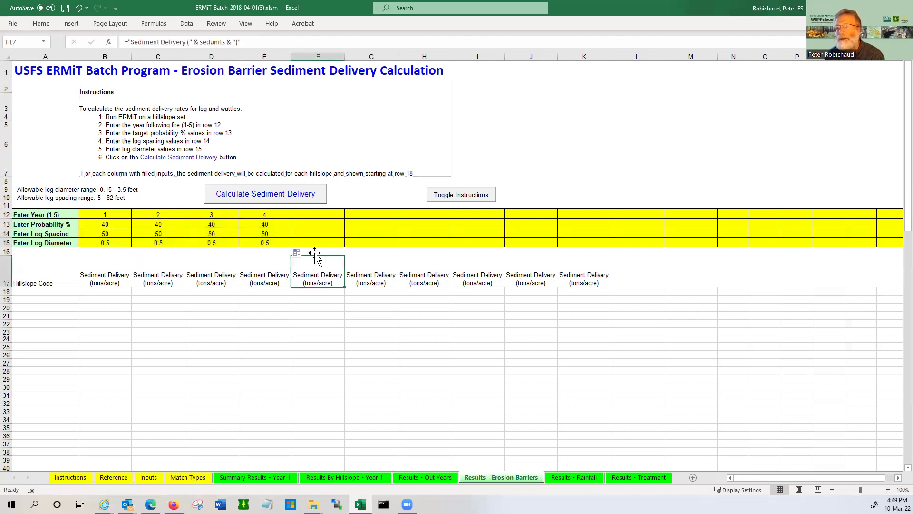
left_click(261, 197)
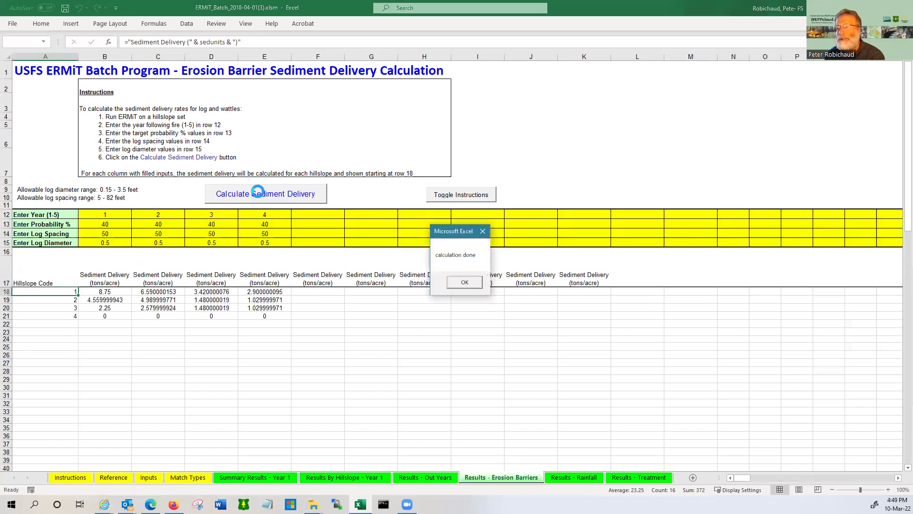
key("Return")
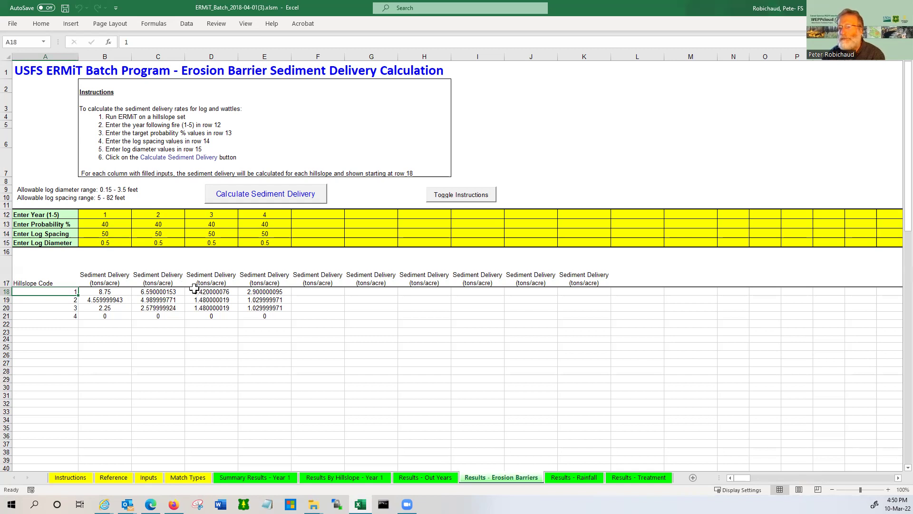
View the rainfall results sheet to examine the storm runoff, precipitation and intensity values.
left_click(572, 481)
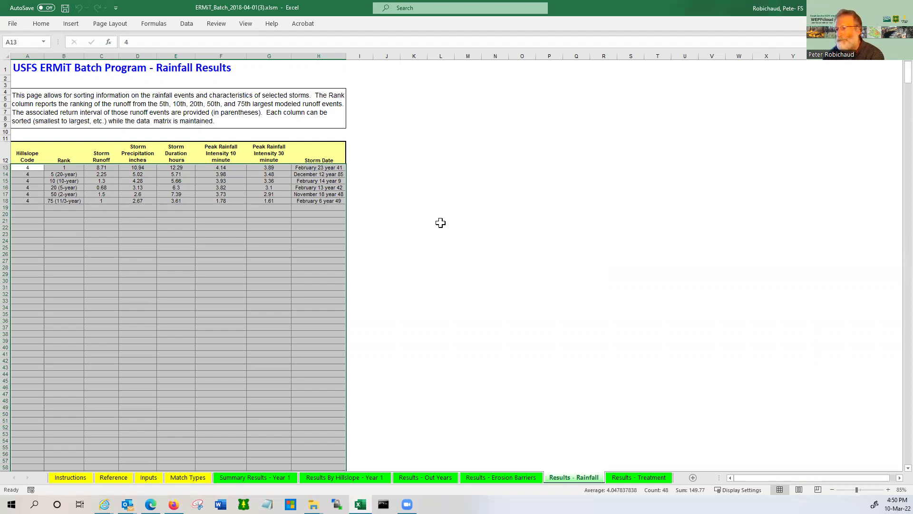
In the treatment results sheet, enter a probability of 40 % and year 1 after fire.
left_click(646, 482)
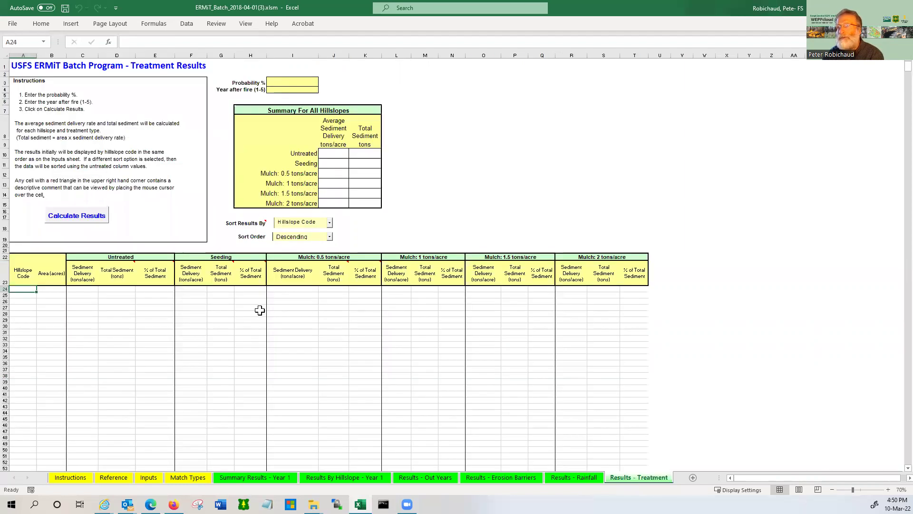
left_click(294, 82)
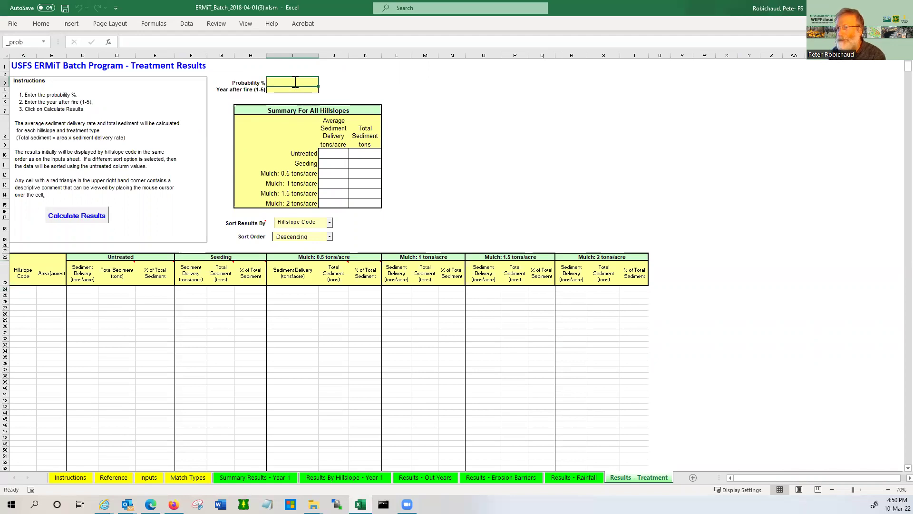
type("40")
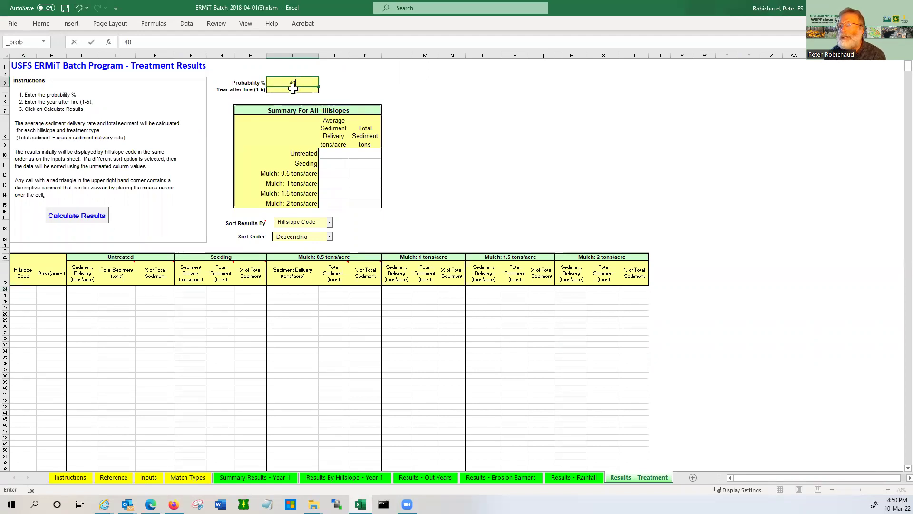
key("Return")
type("1")
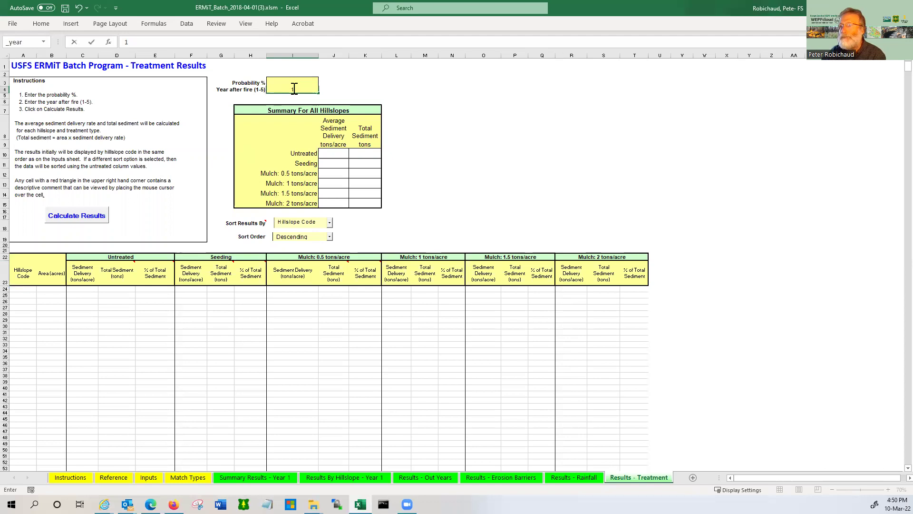
left_click(451, 91)
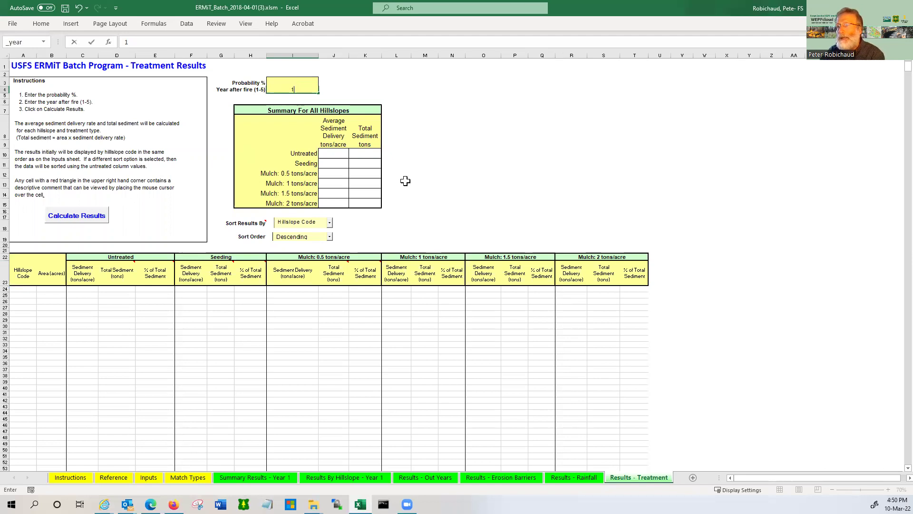
Sort the treatment results by Sediment Delivery and calculate them for all hillslopes.
left_click(330, 223)
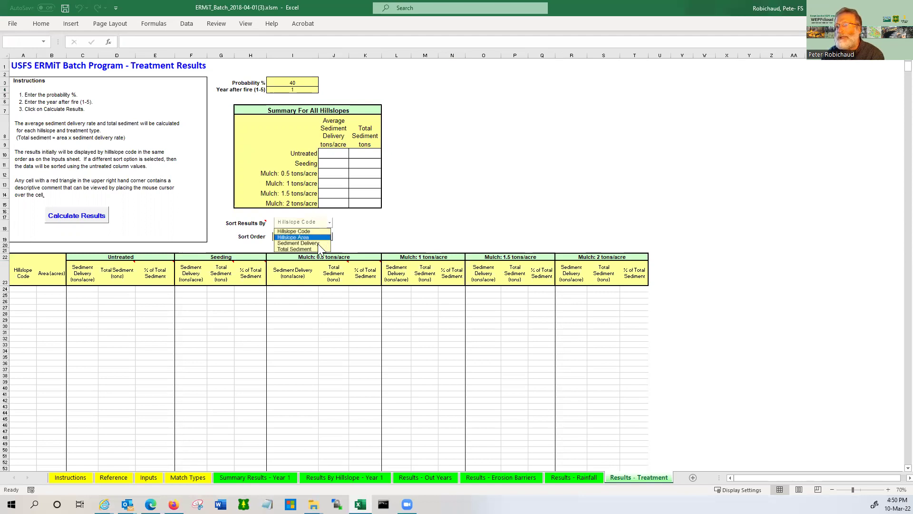
left_click(316, 243)
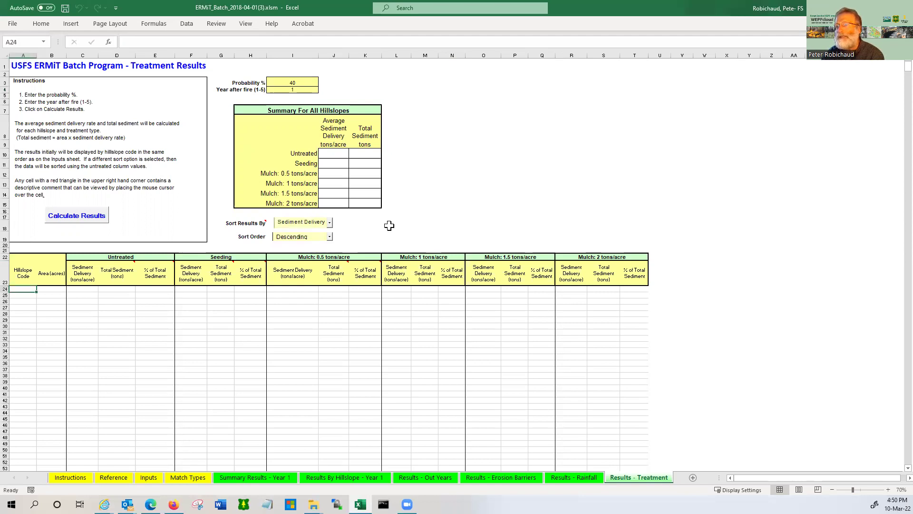
left_click(69, 219)
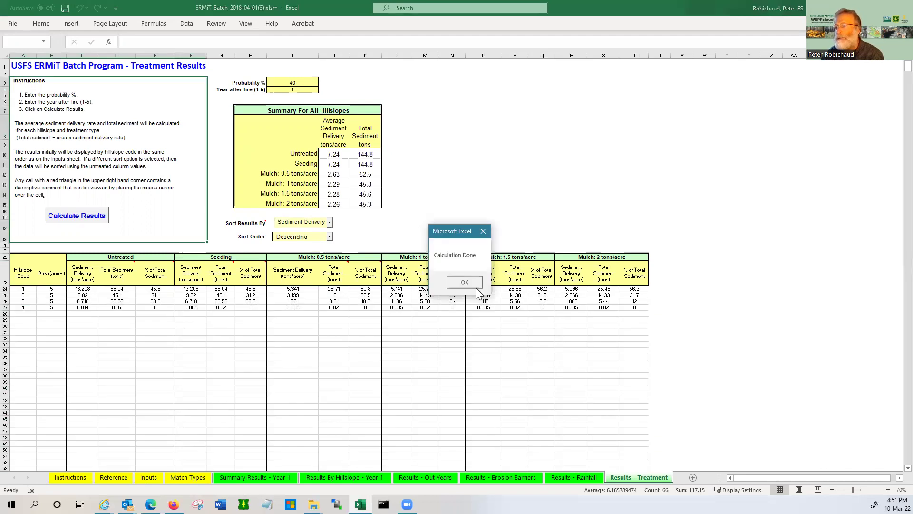
key("Return")
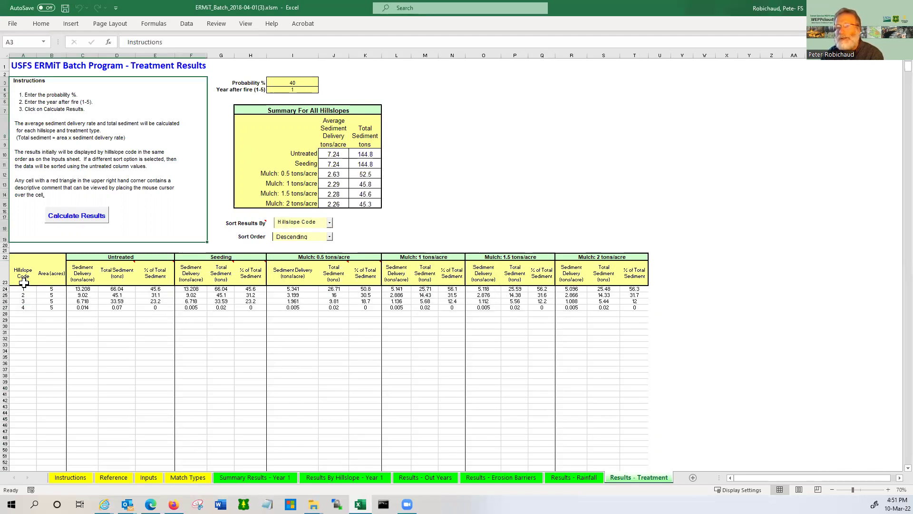